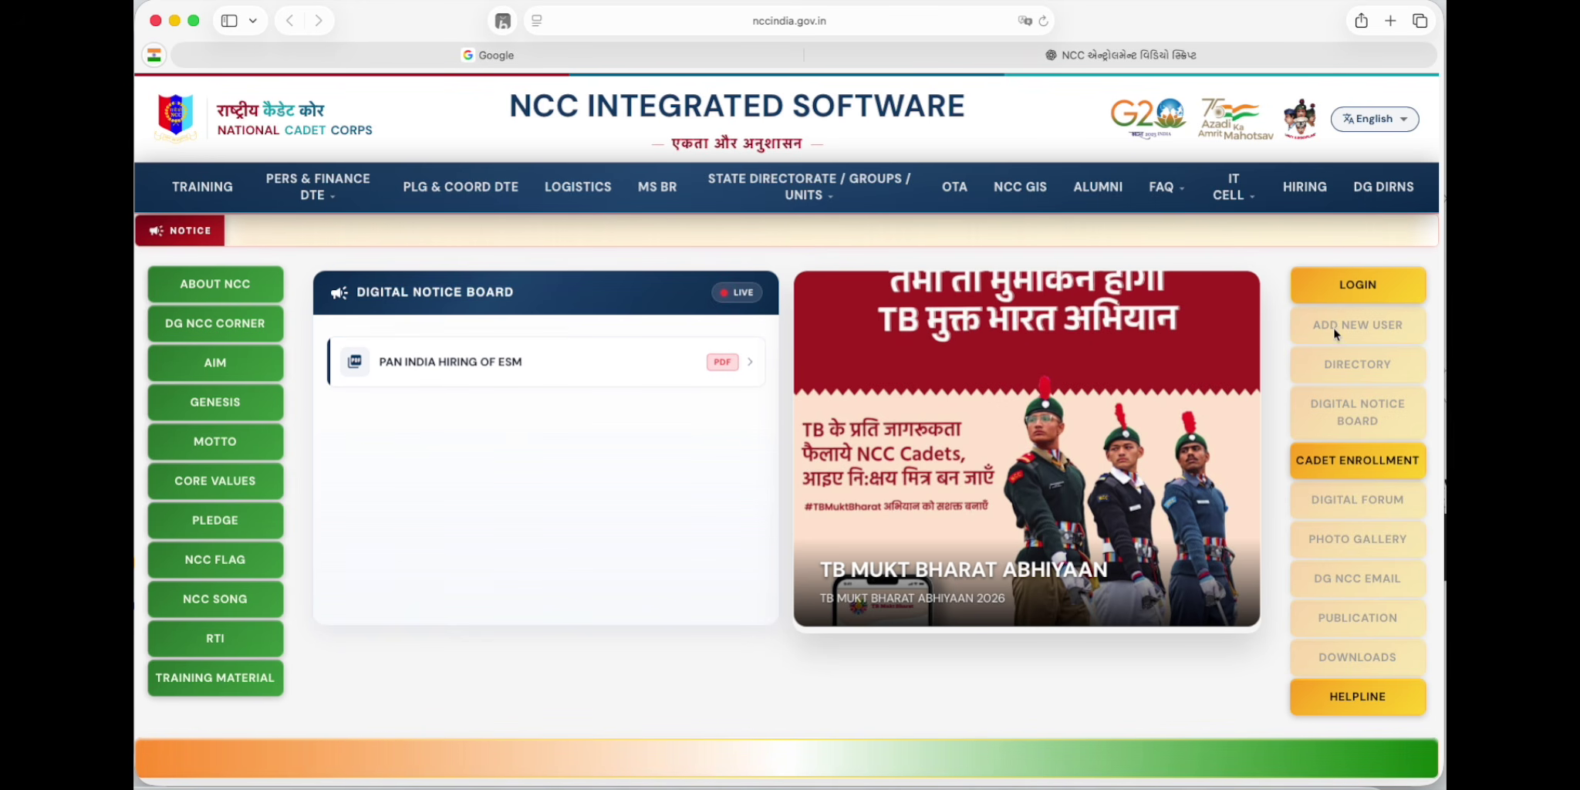
# Step: Open the Cadet Enrollment page from the NCC home page's right-hand menu
pyautogui.click(1352, 466)
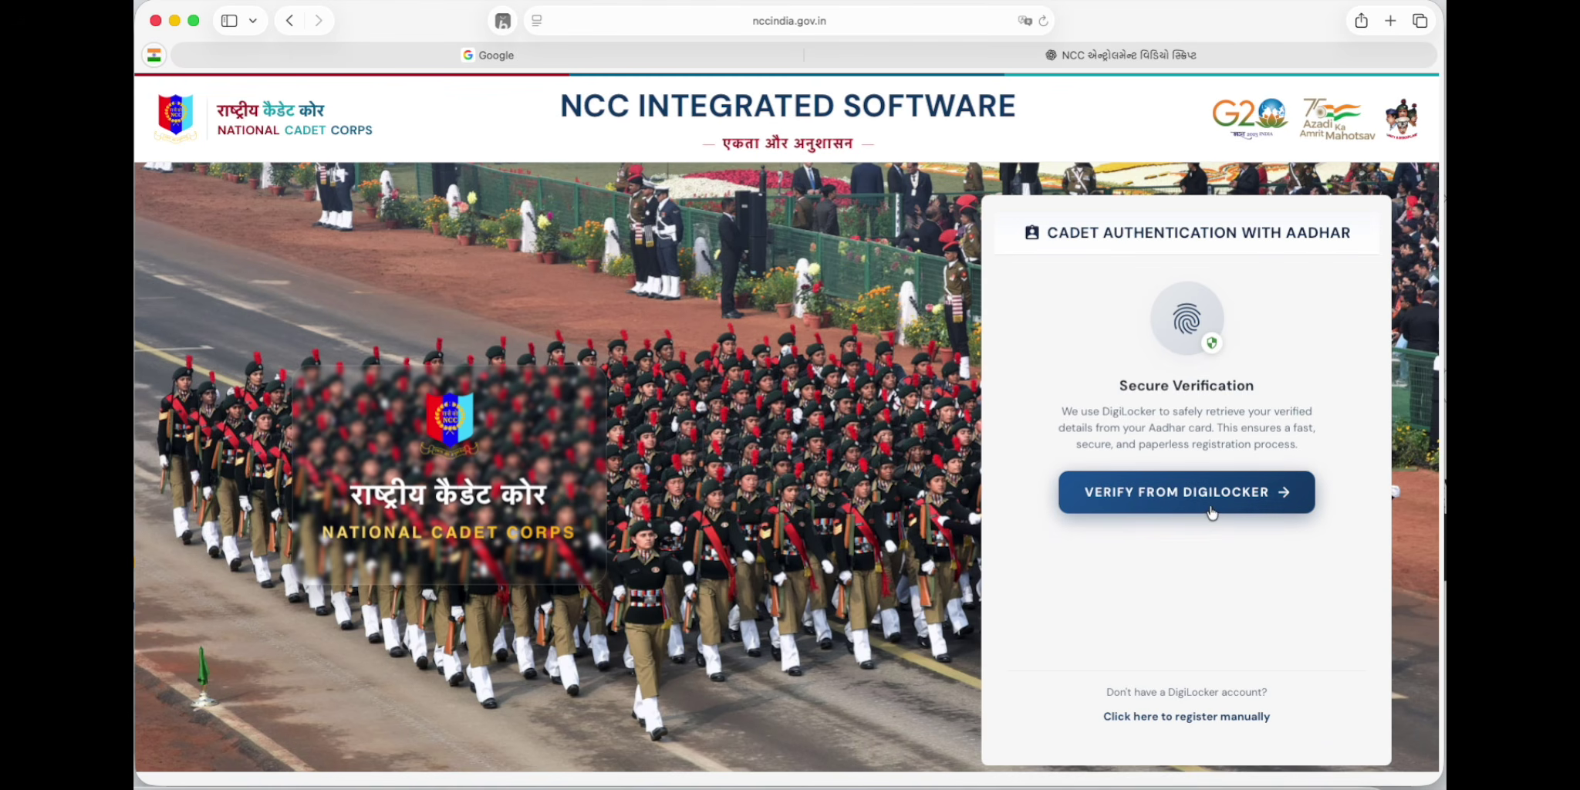
# Step: Choose manual registration instead of DigiLocker Aadhaar verification
pyautogui.click(1135, 718)
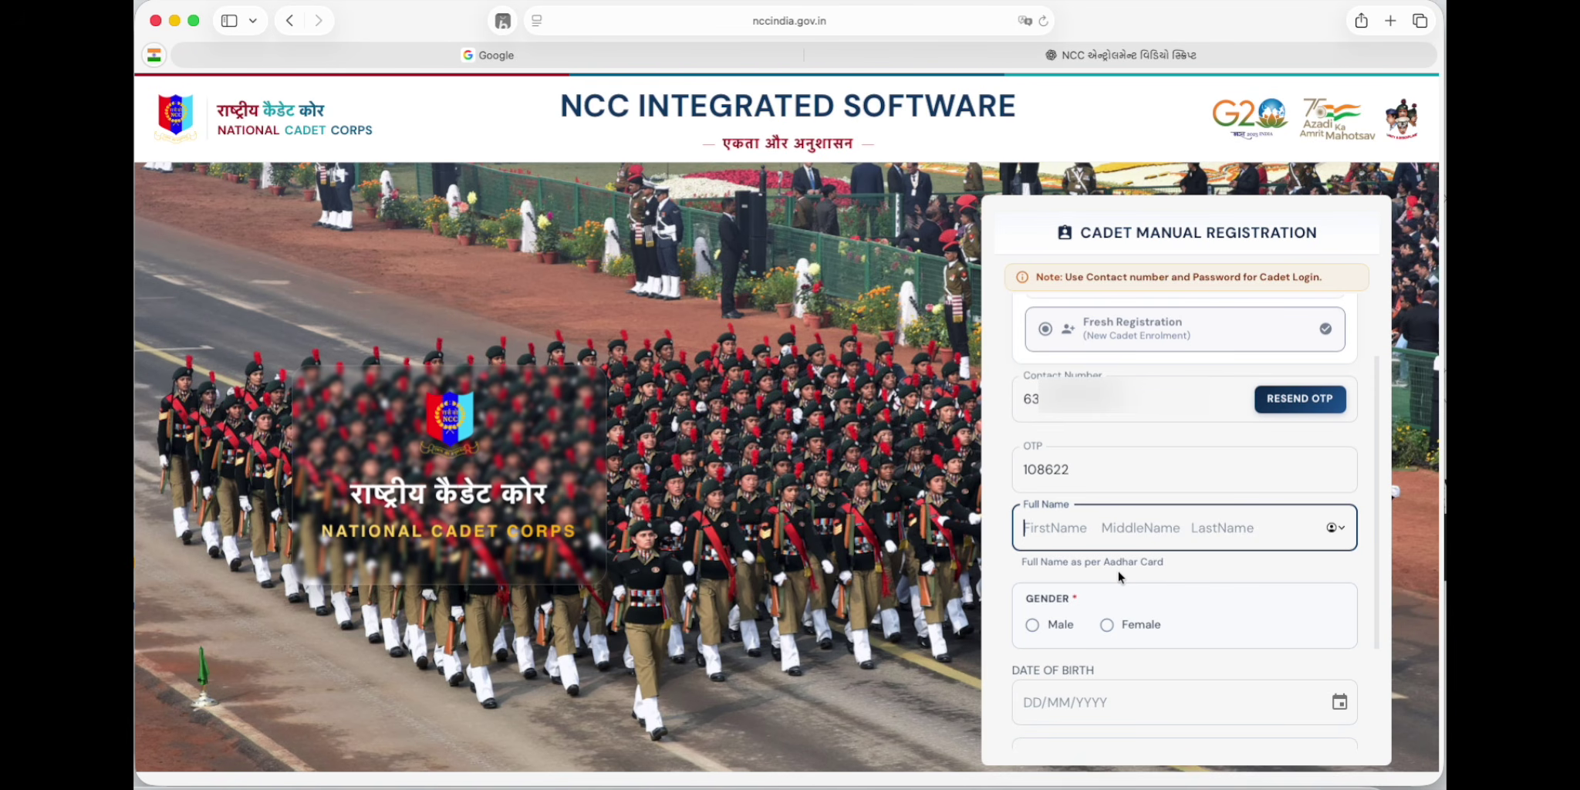
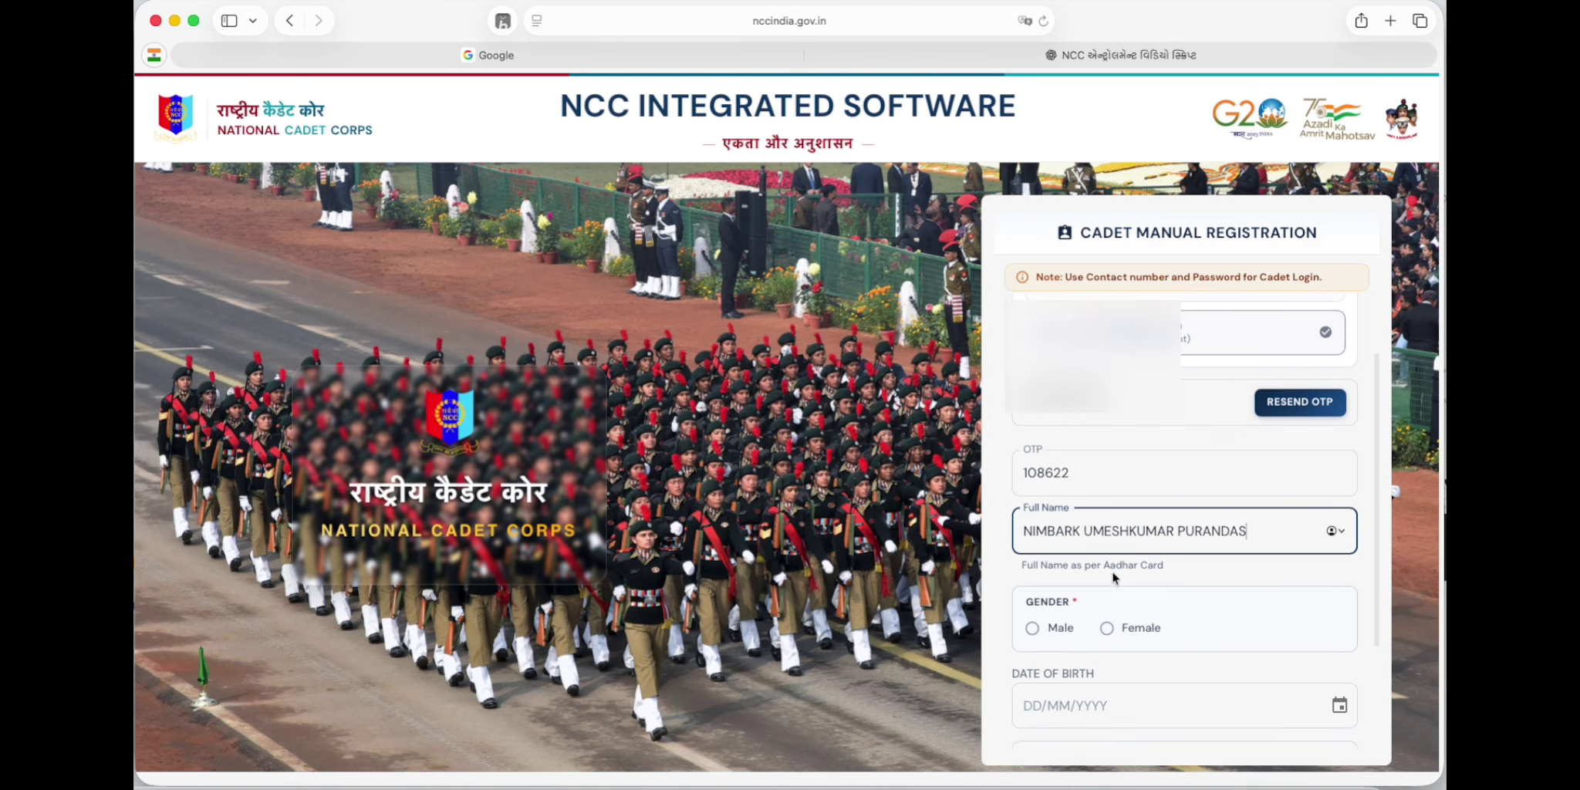
pyautogui.click(1032, 627)
pyautogui.scroll(-2, 1053, 609)
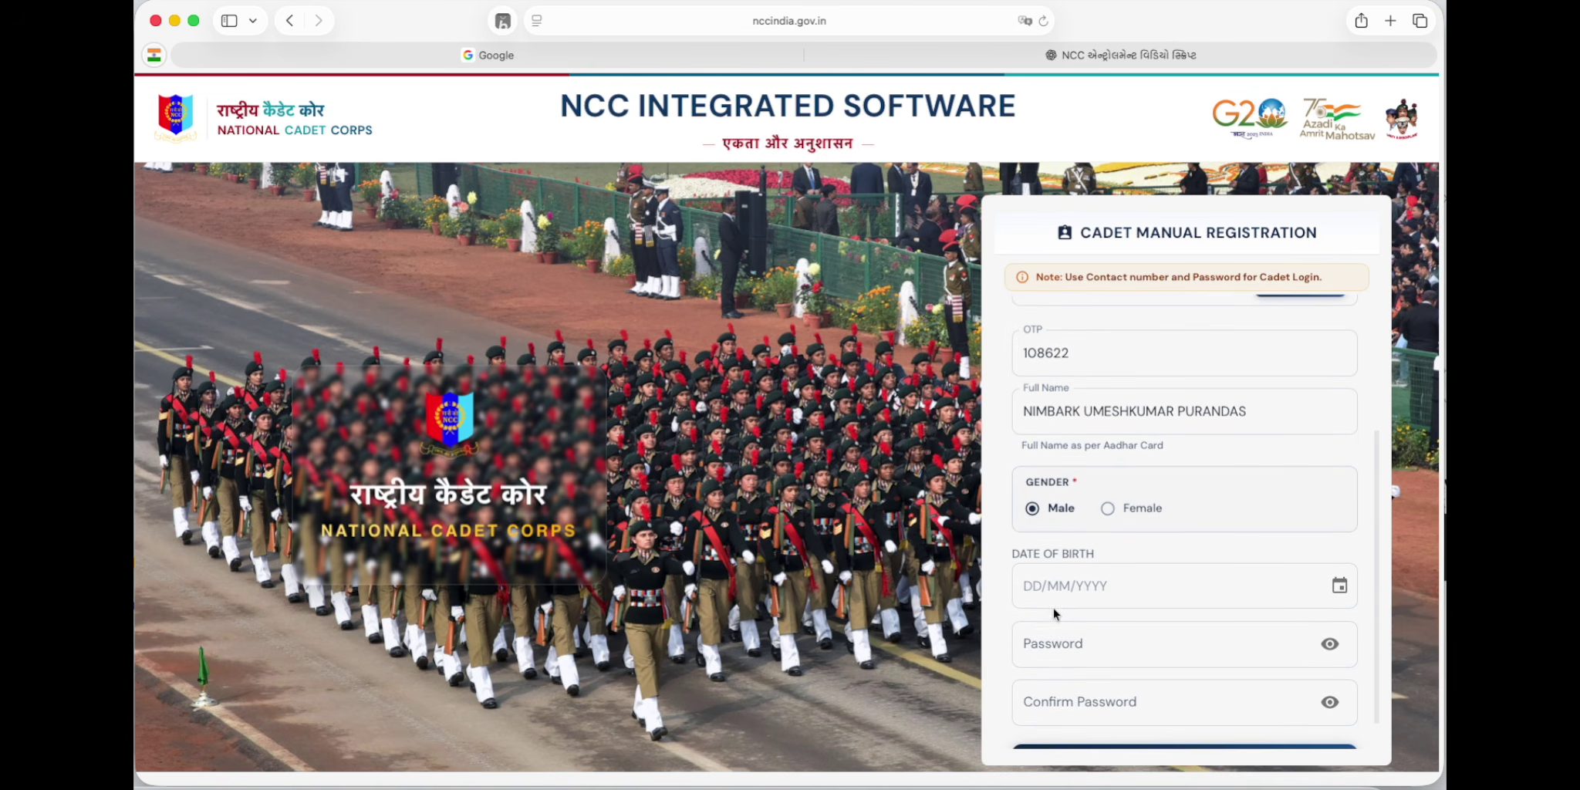
pyautogui.click(1054, 602)
# Step: Set and confirm the login password, submit the registration, and decline browser password saving
pyautogui.click(1122, 637)
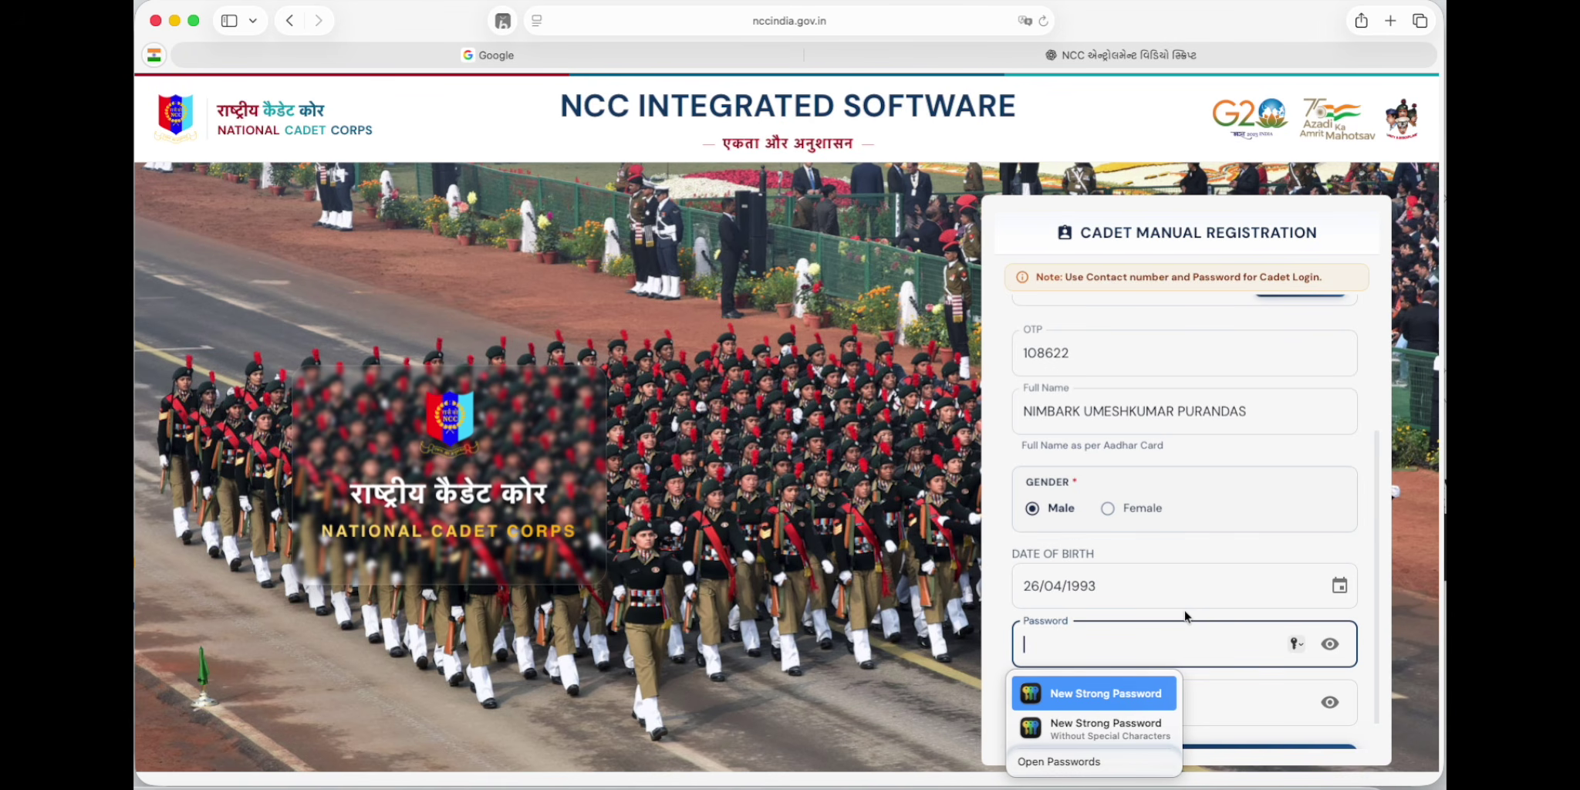
pyautogui.write('Ni')
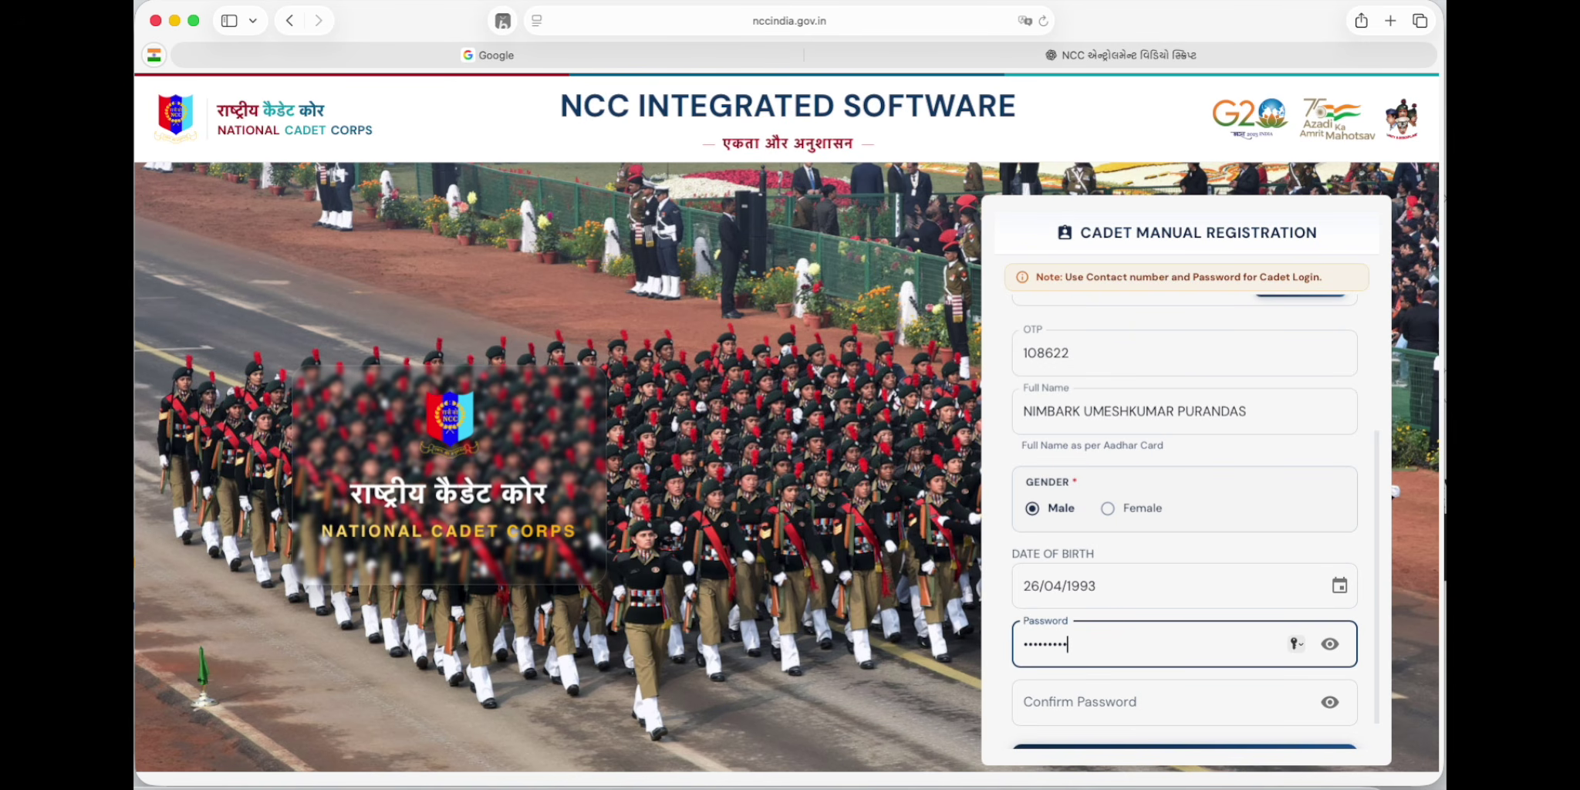
pyautogui.click(1147, 707)
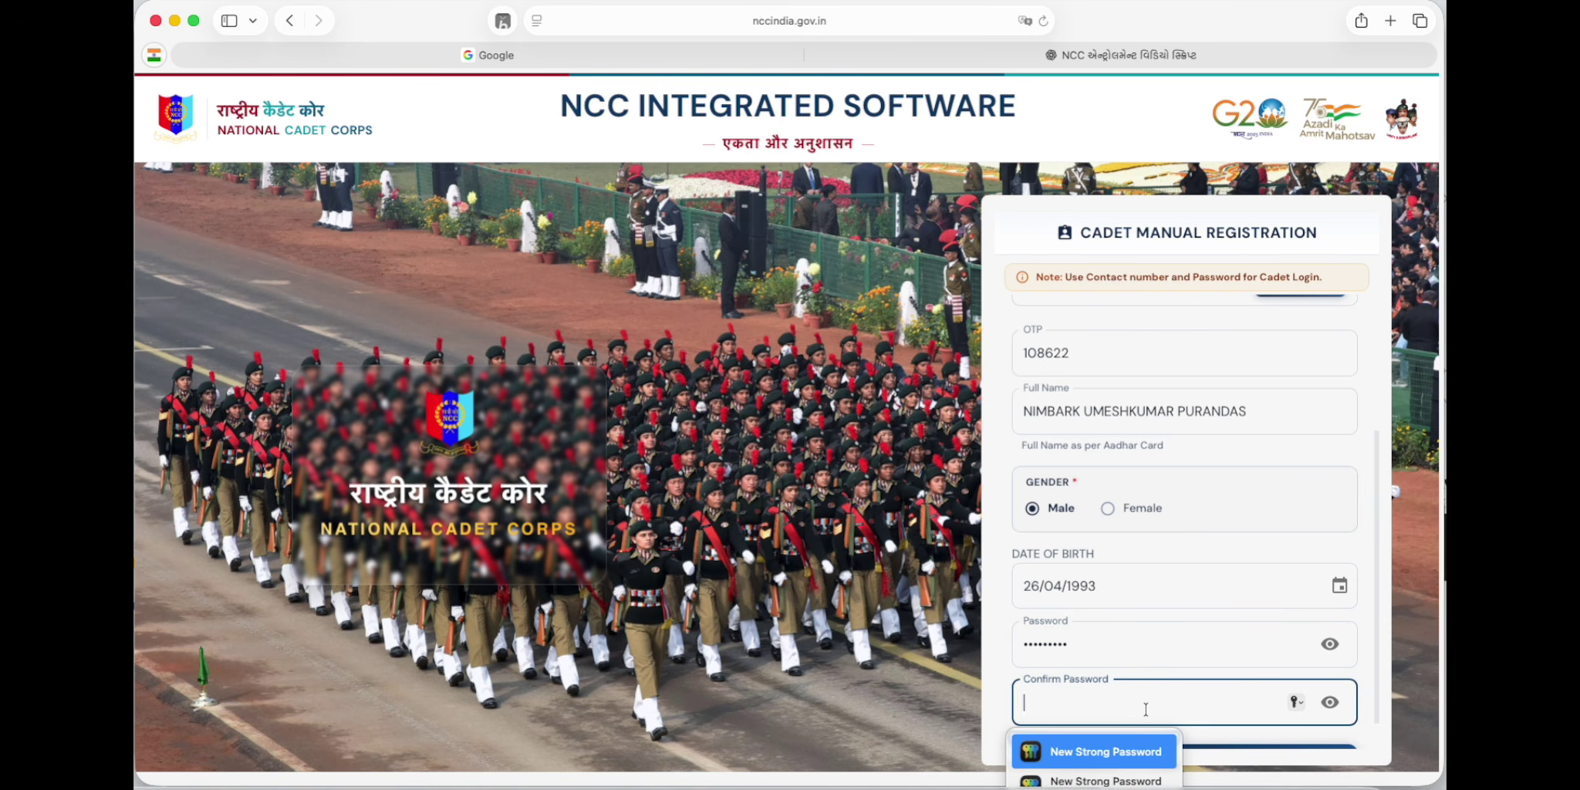
pyautogui.press('super+v')
pyautogui.scroll(-1, 1145, 708)
pyautogui.click(1153, 723)
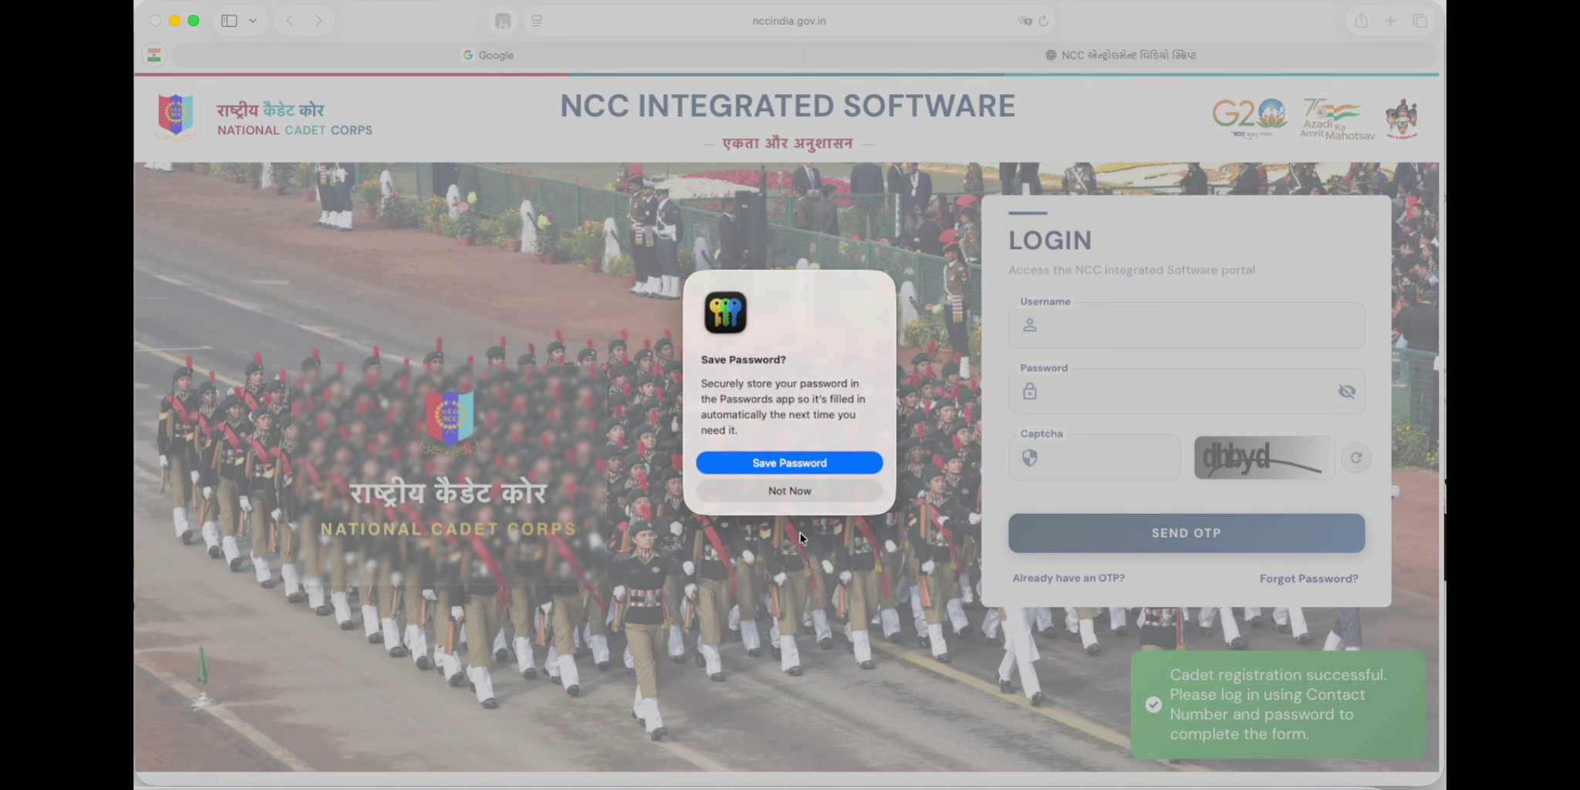
pyautogui.click(810, 491)
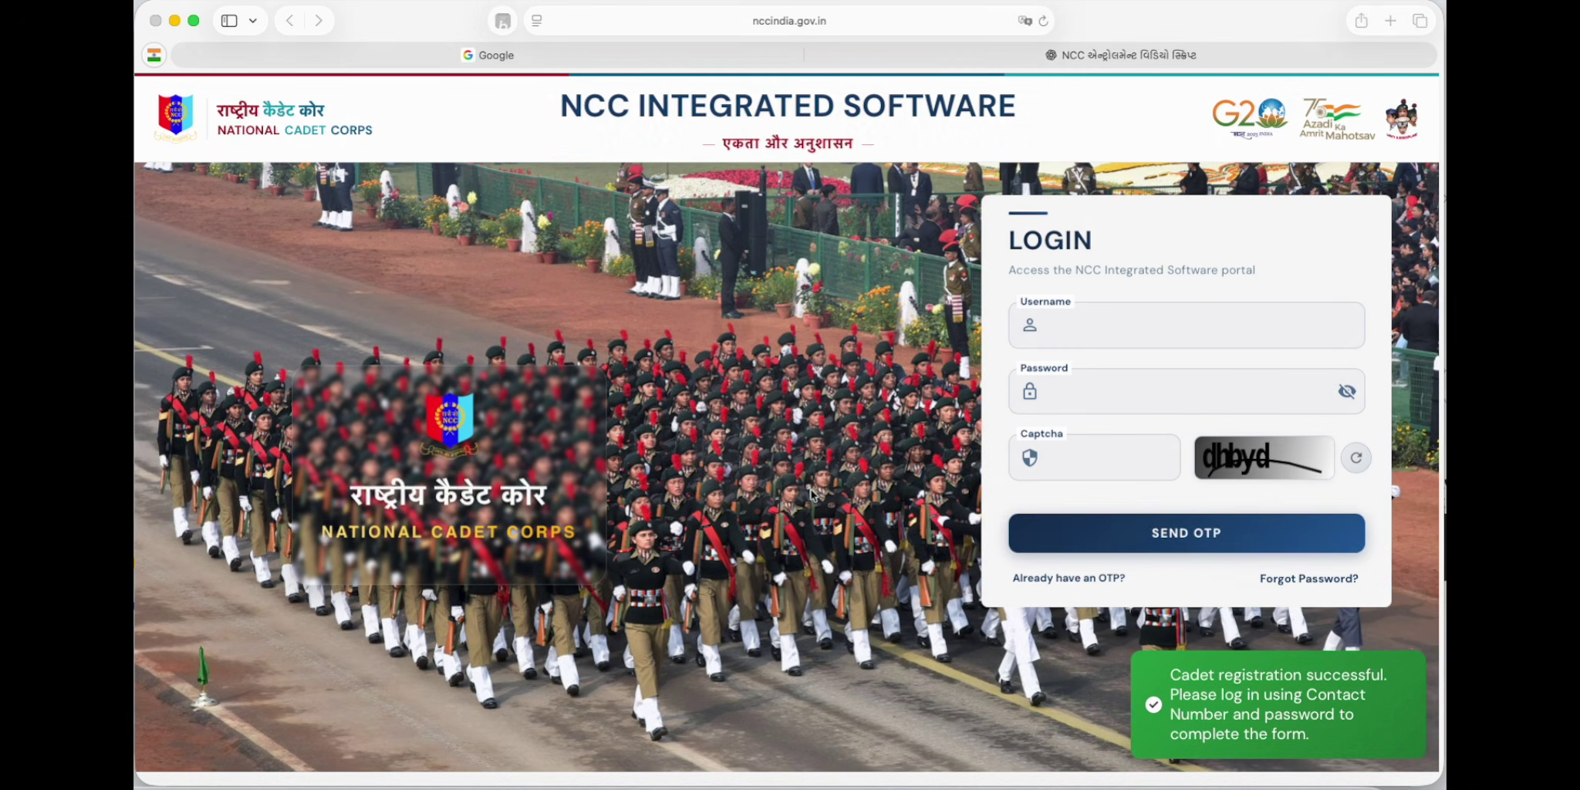
# Step: Log in with the registered contact number, password, captcha and OTP, declining password saving
pyautogui.click(1235, 325)
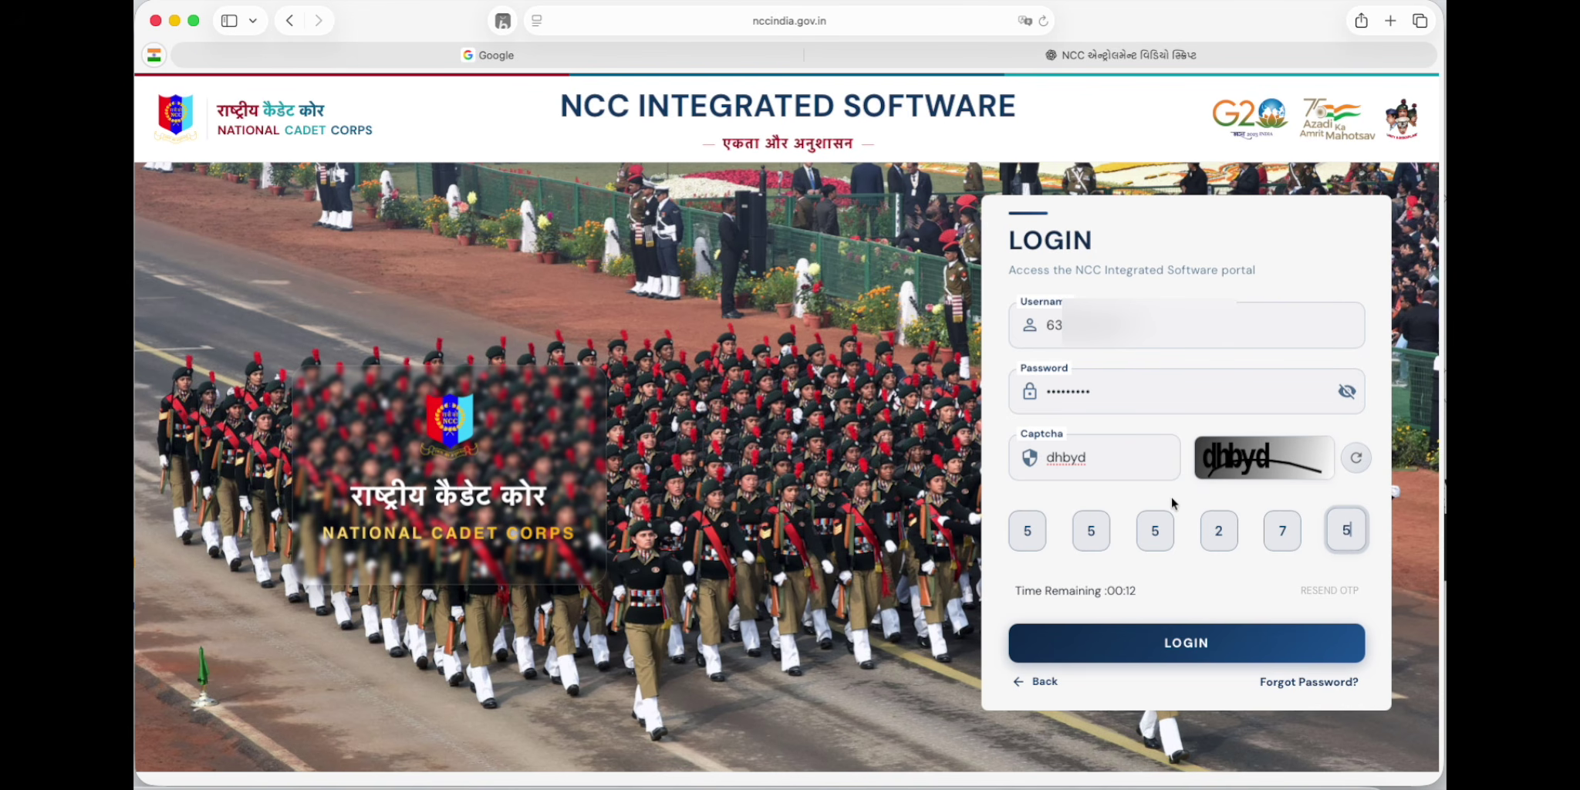
pyautogui.click(1166, 630)
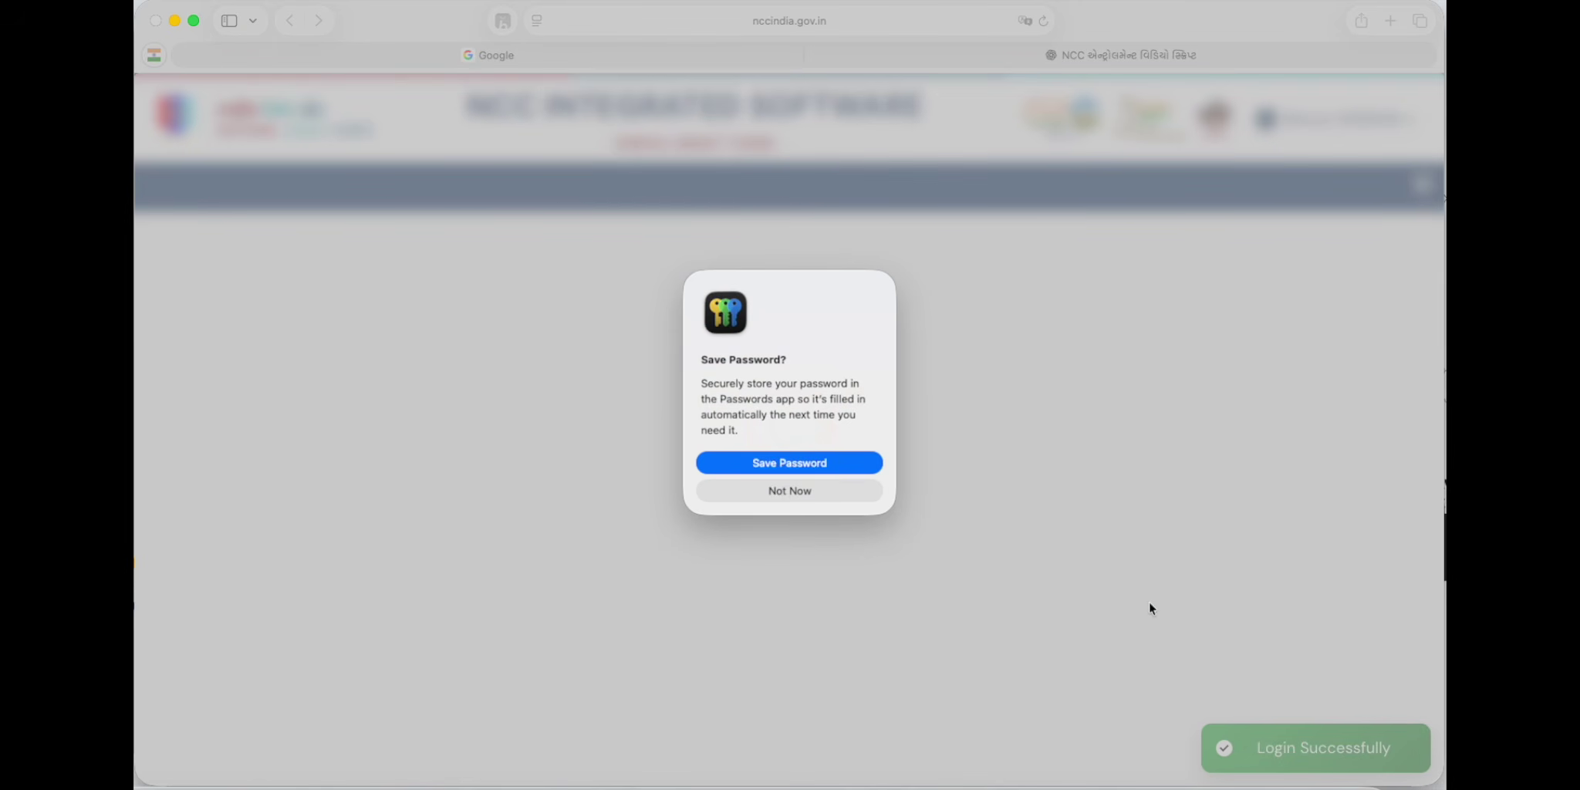
pyautogui.click(758, 491)
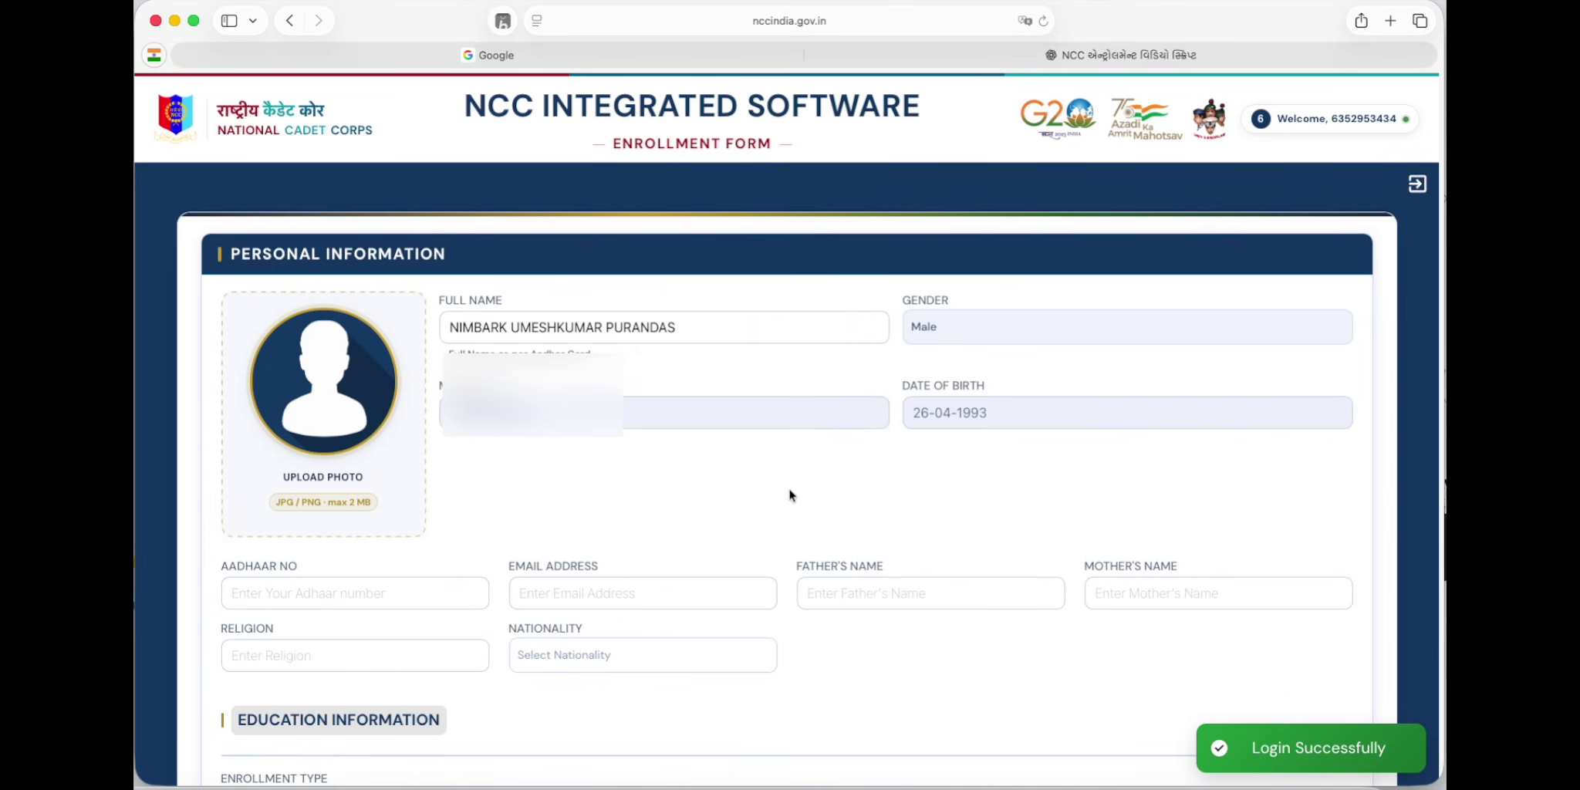
# Step: Upload the cadet's PNG photo from the Desktop into the enrollment form
pyautogui.click(358, 394)
pyautogui.click(663, 371)
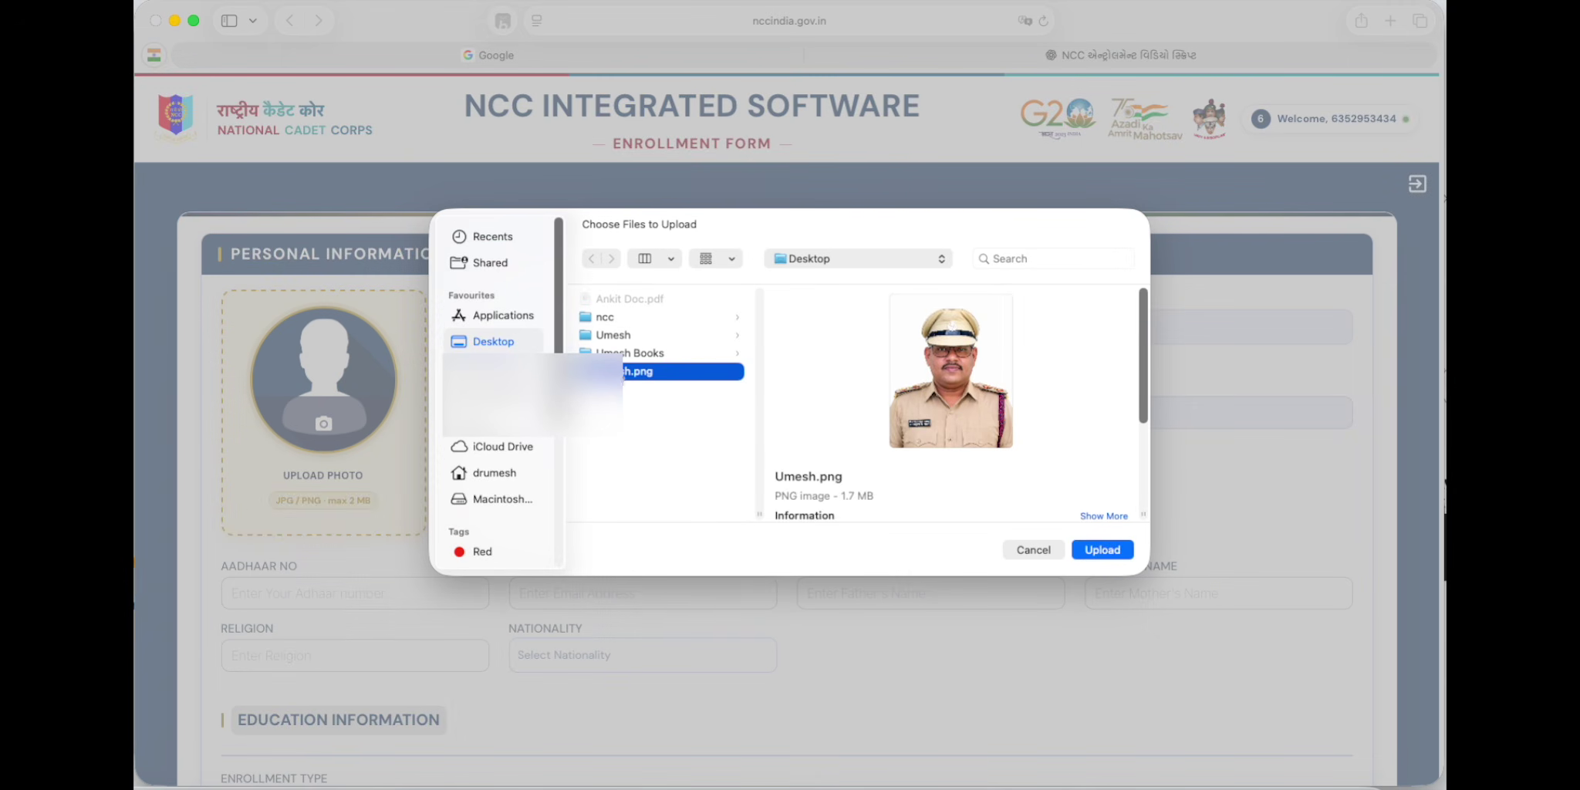
pyautogui.click(1094, 552)
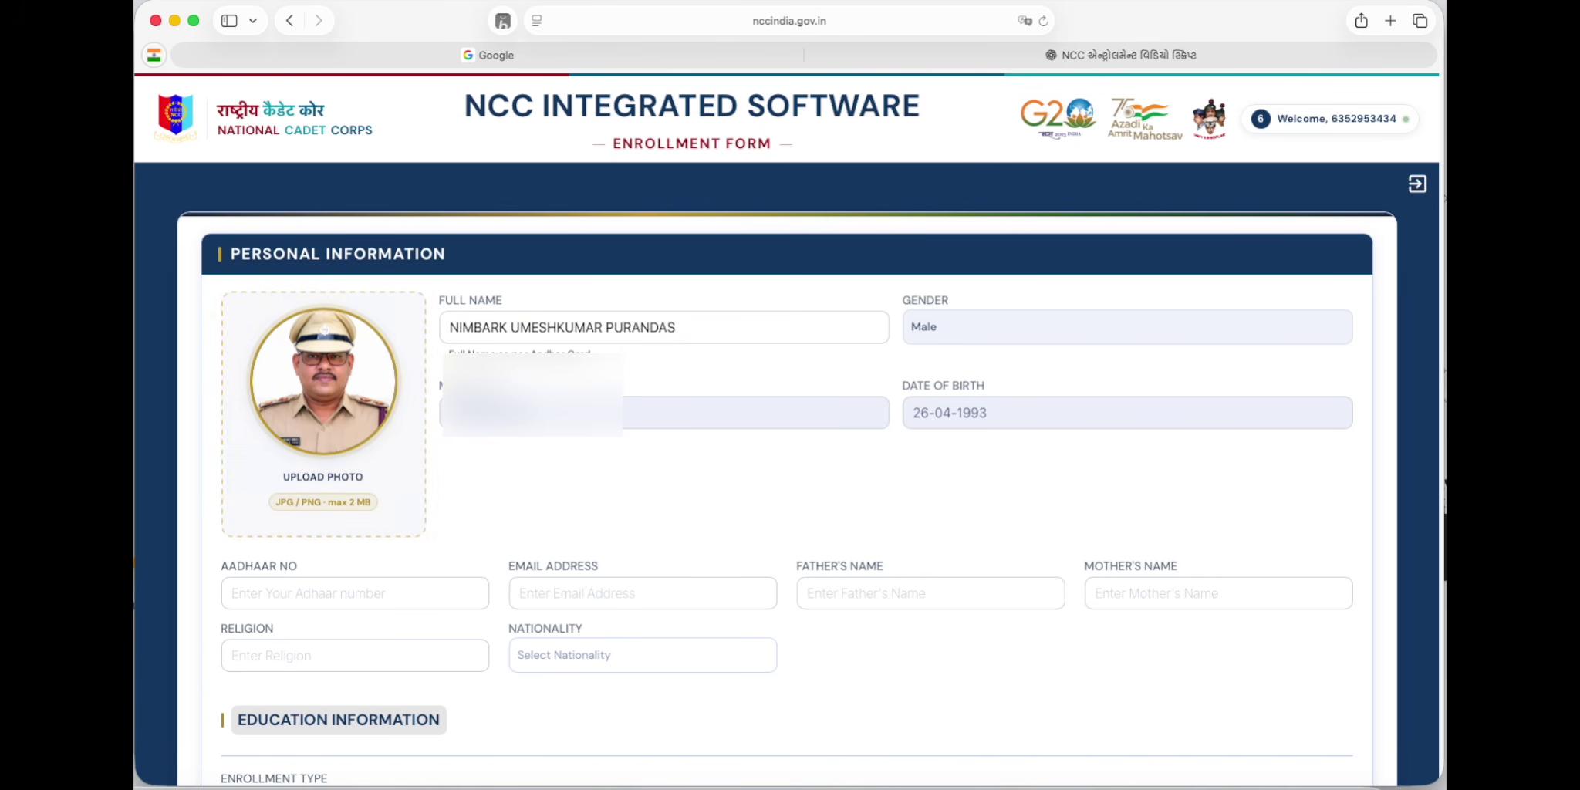
pyautogui.scroll(-2, 710, 438)
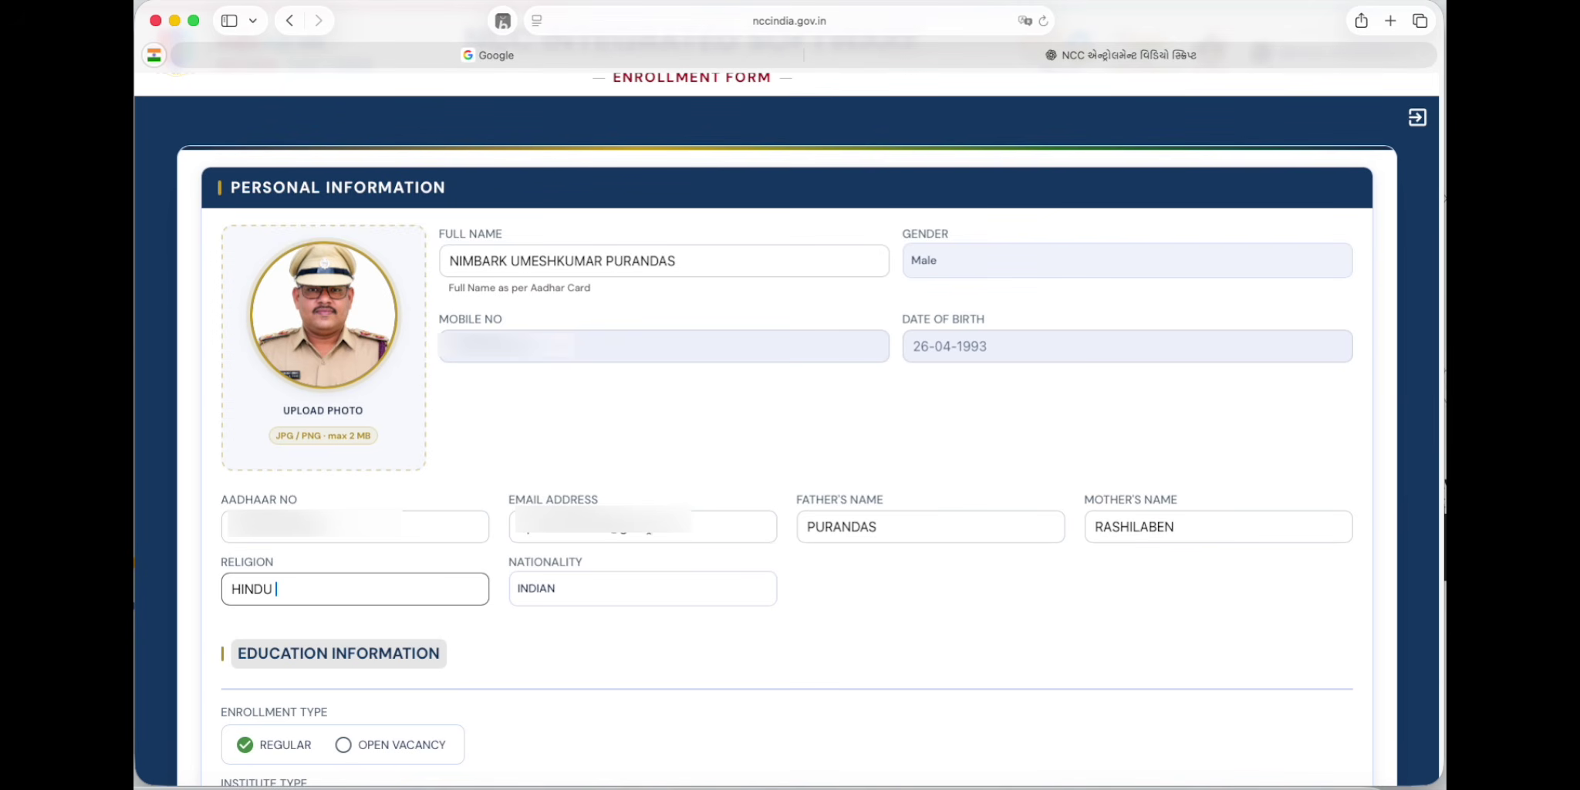
# Step: Enter Aadhaar number, e-mail, parents' names, religion HINDU, and nationality INDIAN
pyautogui.click(703, 533)
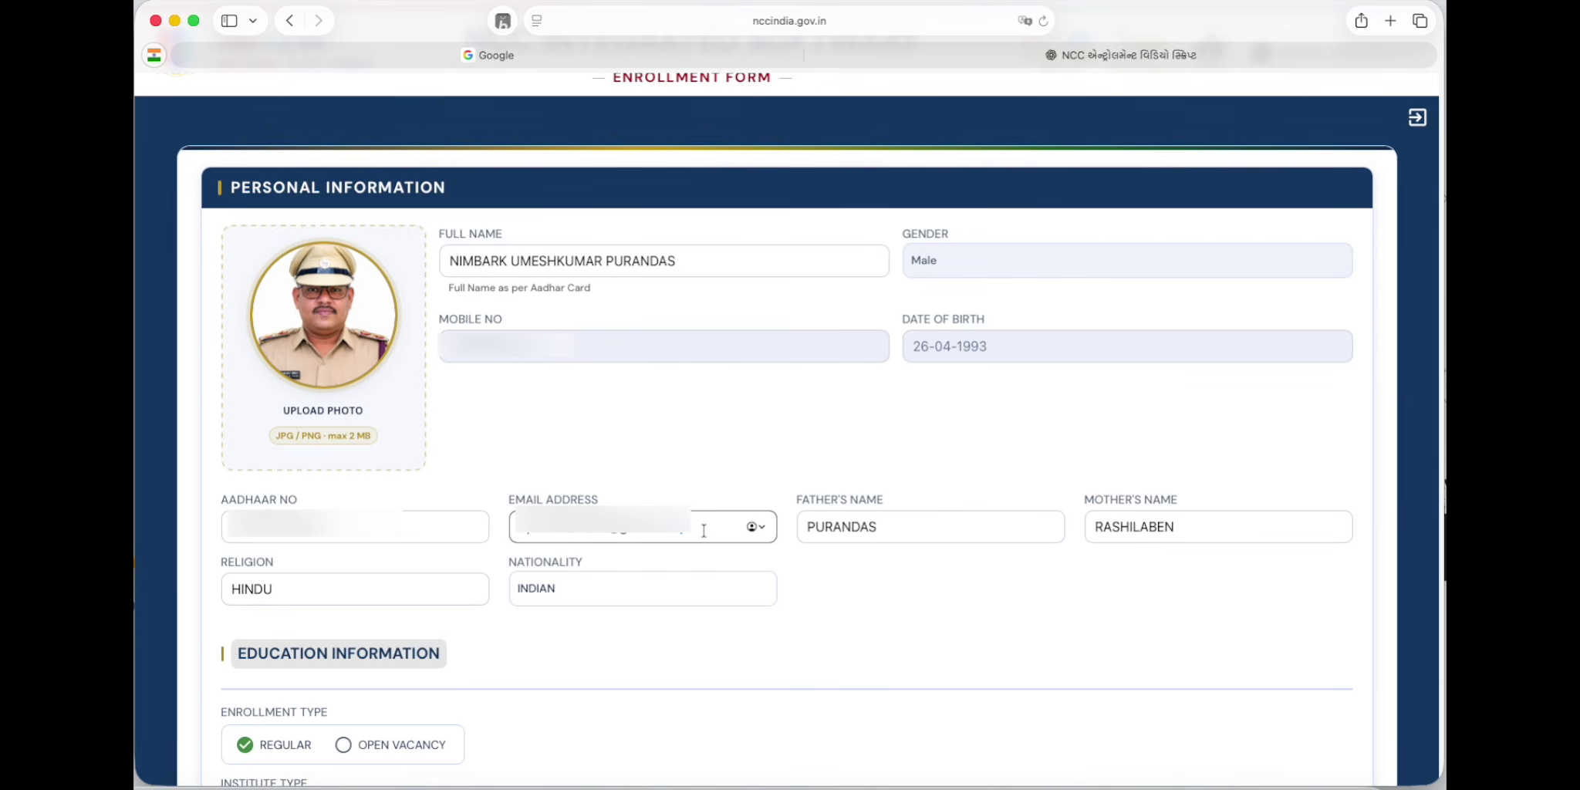
pyautogui.click(891, 527)
pyautogui.click(1242, 530)
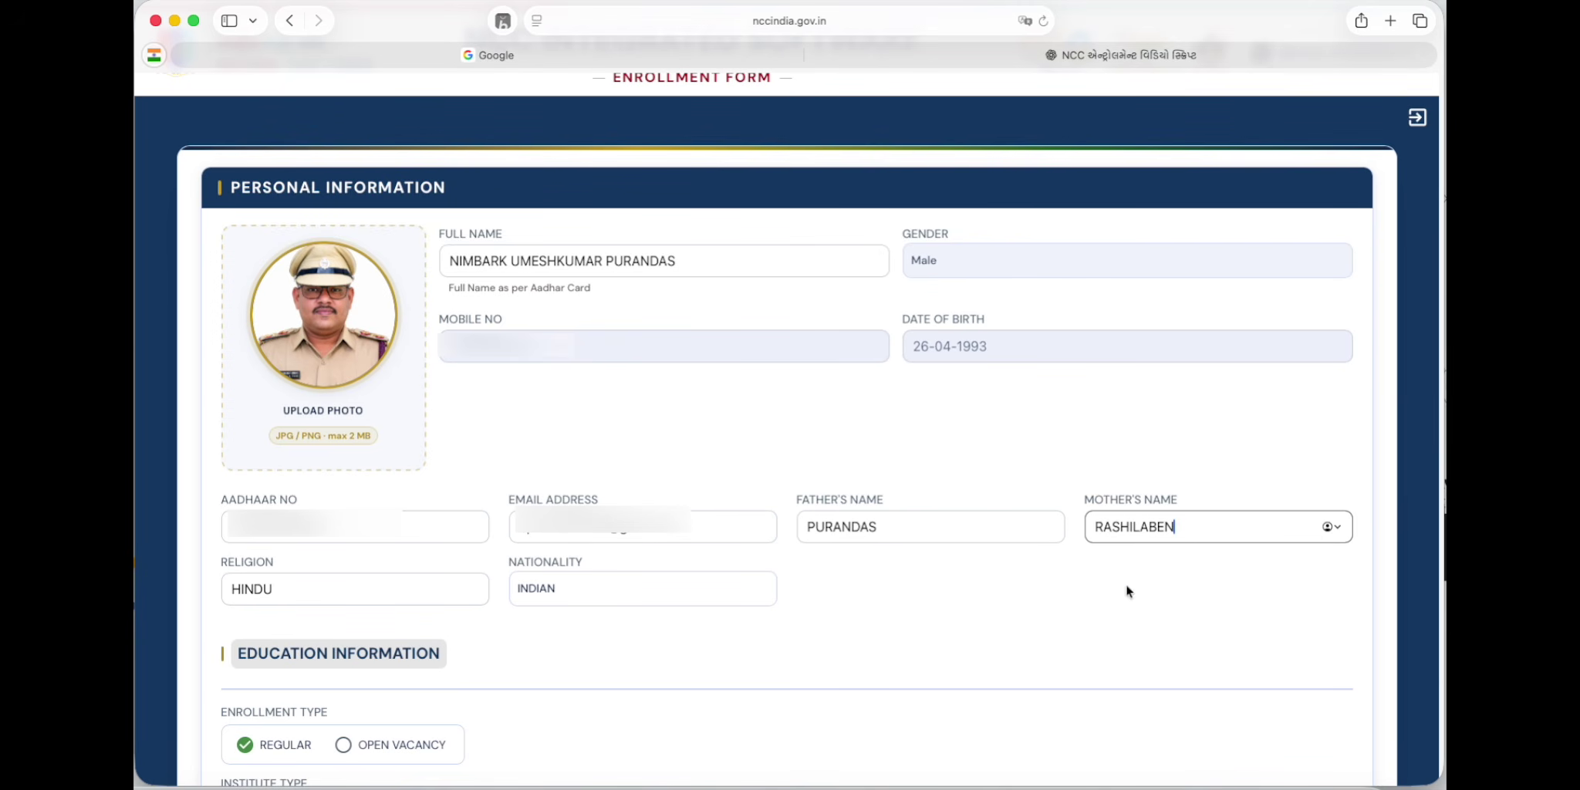
pyautogui.click(324, 591)
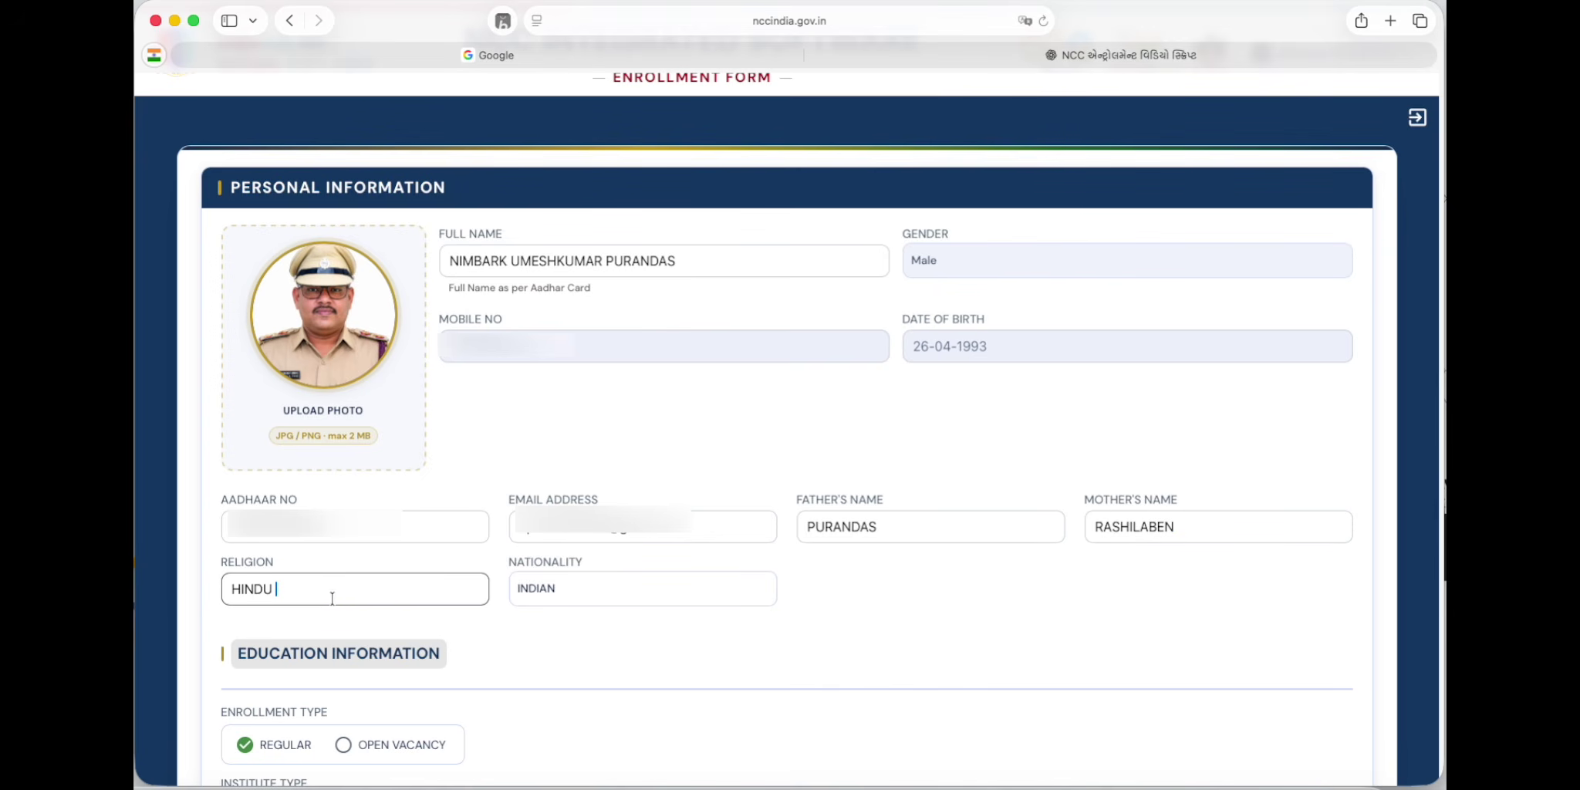
pyautogui.click(606, 592)
pyautogui.click(606, 592)
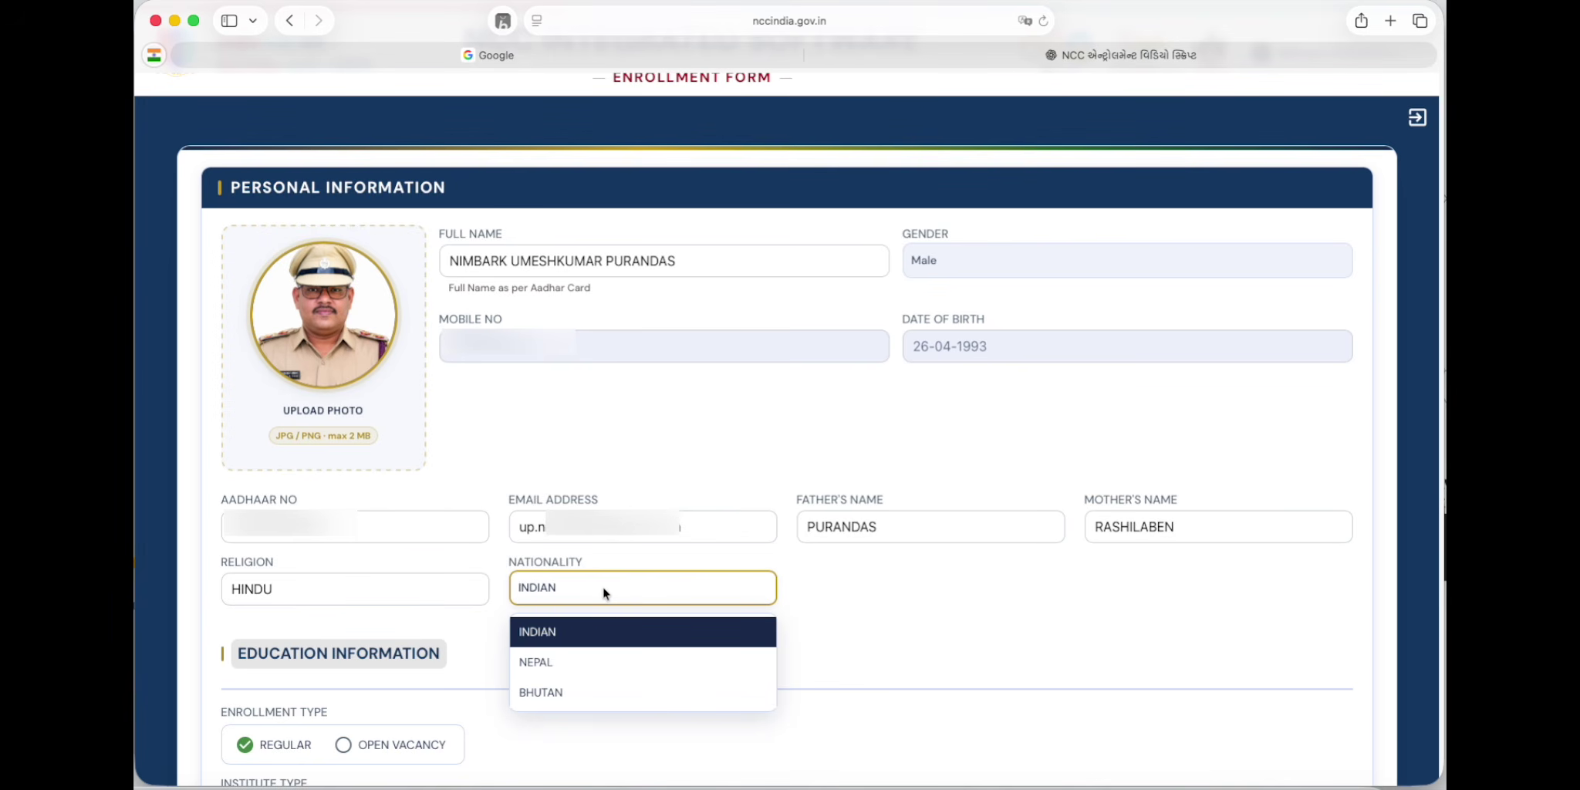
pyautogui.click(1005, 588)
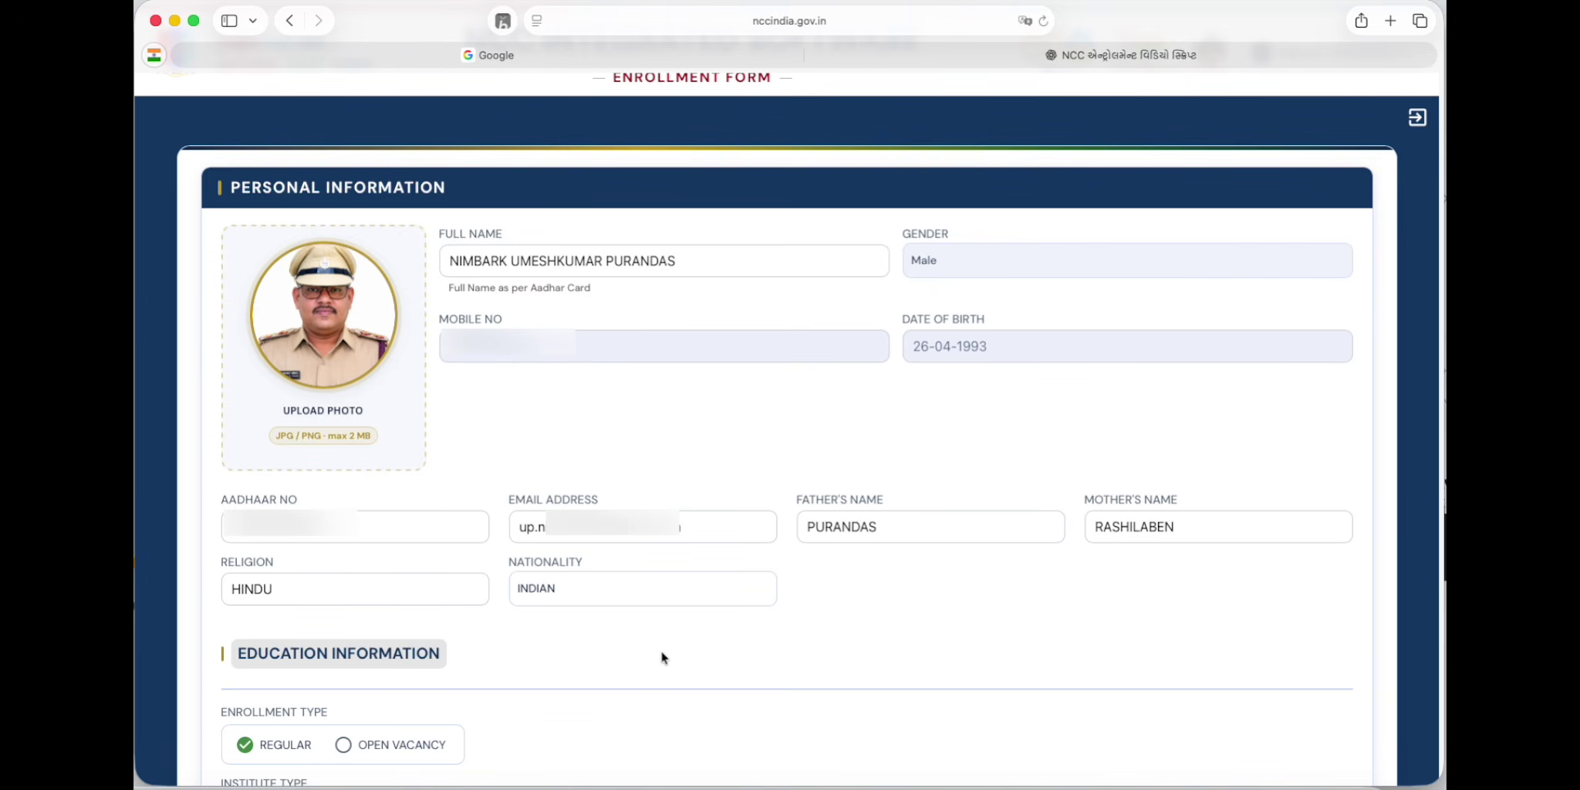
pyautogui.scroll(-1, 670, 637)
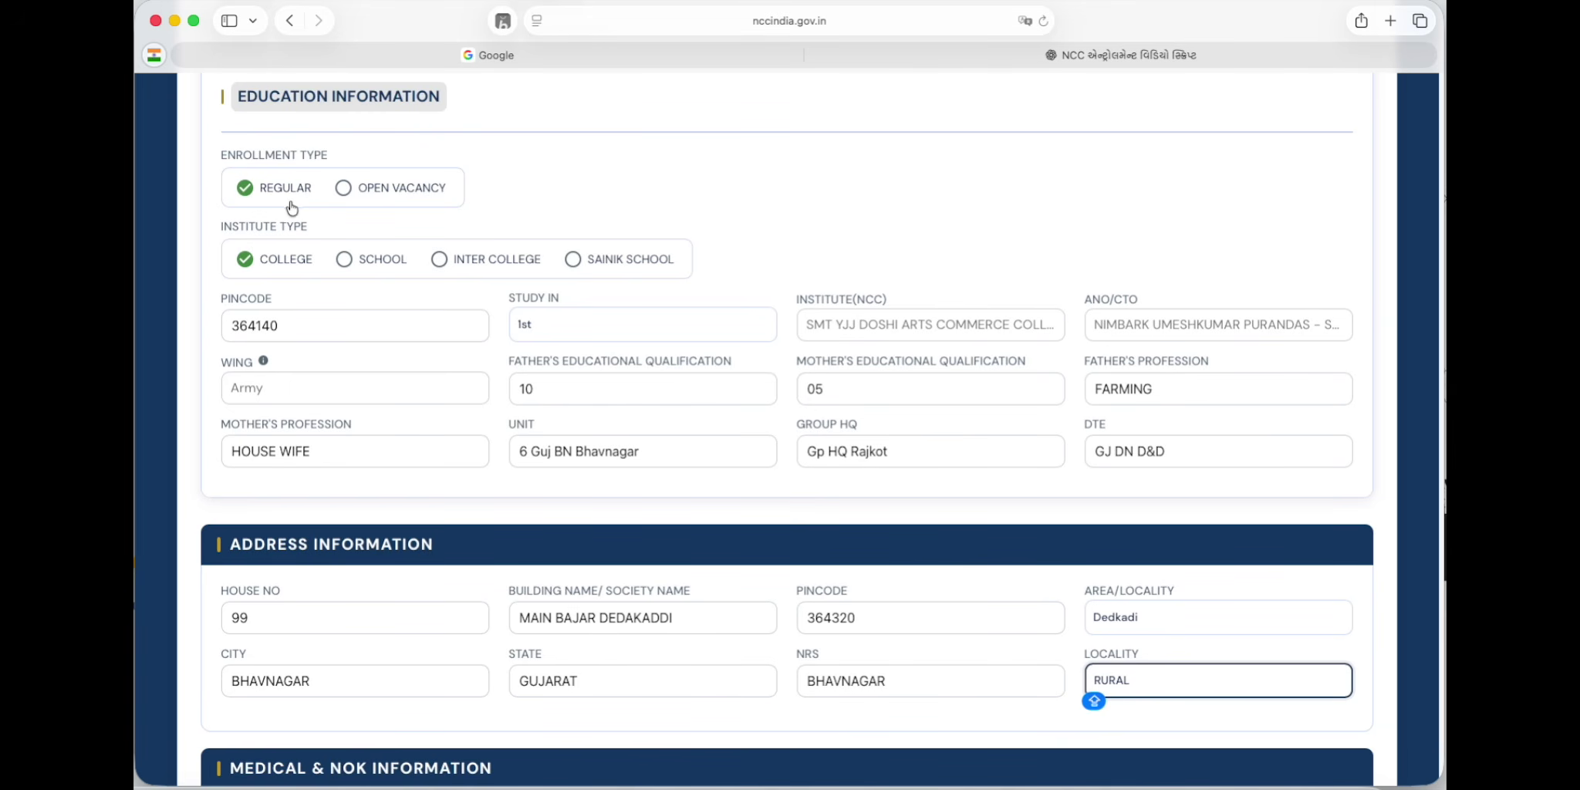
# Step: Set Study In to 1st, the college as NCC institute, and its ANO/CTO officer
pyautogui.moveTo(308, 226); pyautogui.dragTo(221, 225)
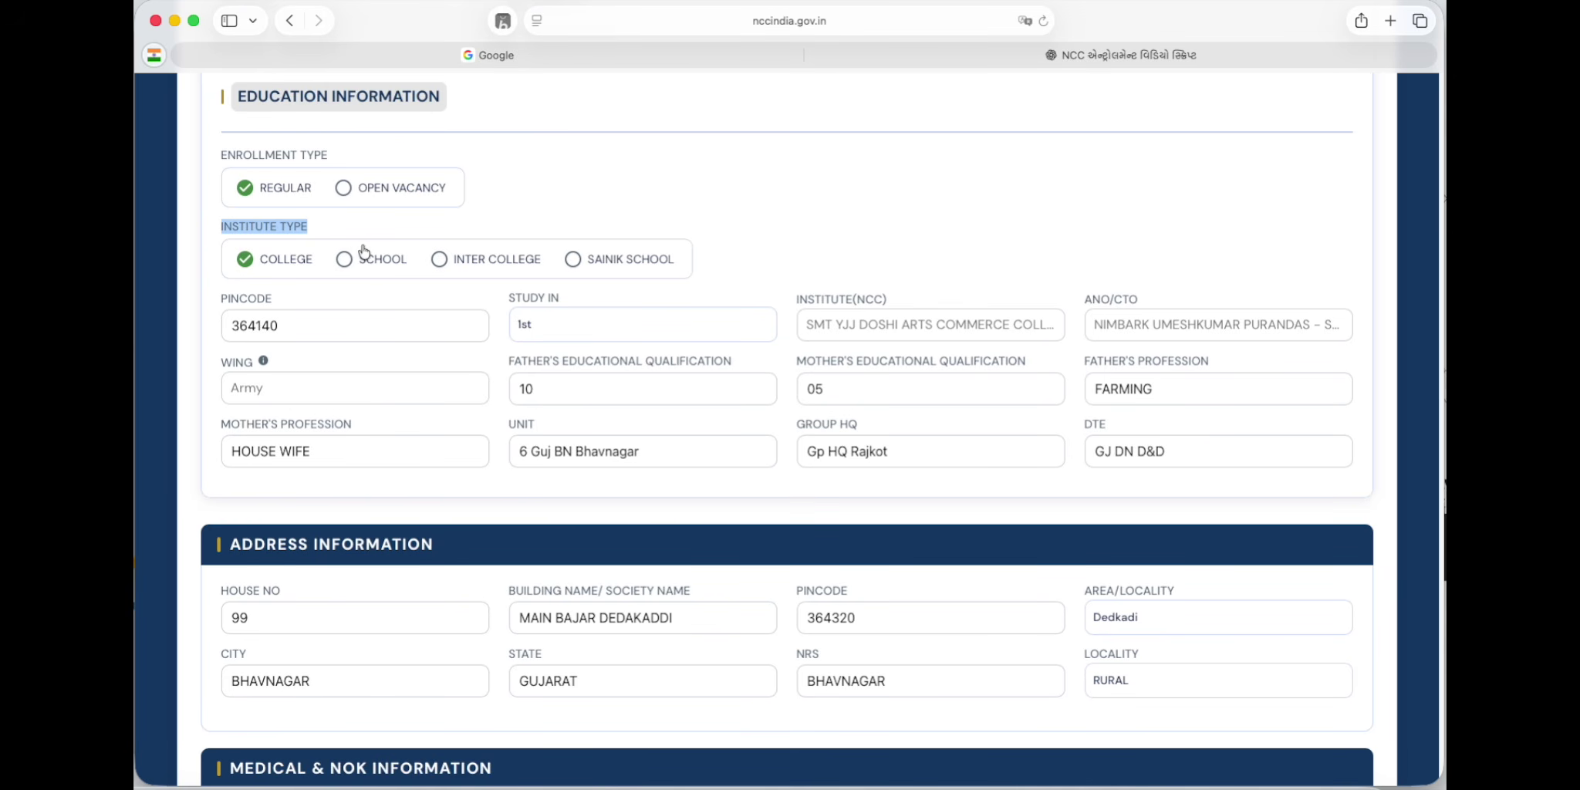
pyautogui.click(310, 322)
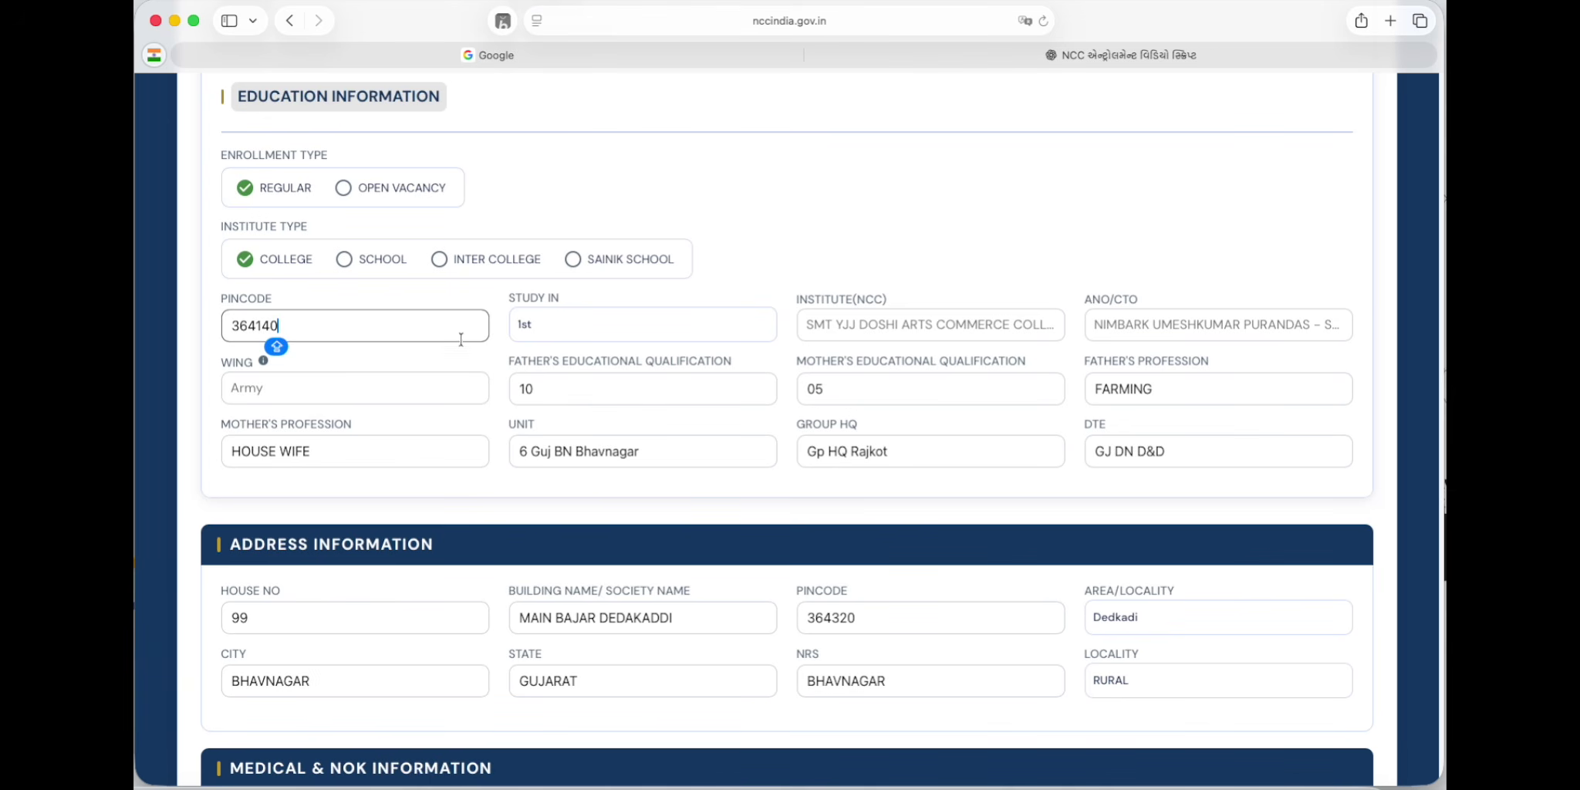
pyautogui.click(595, 333)
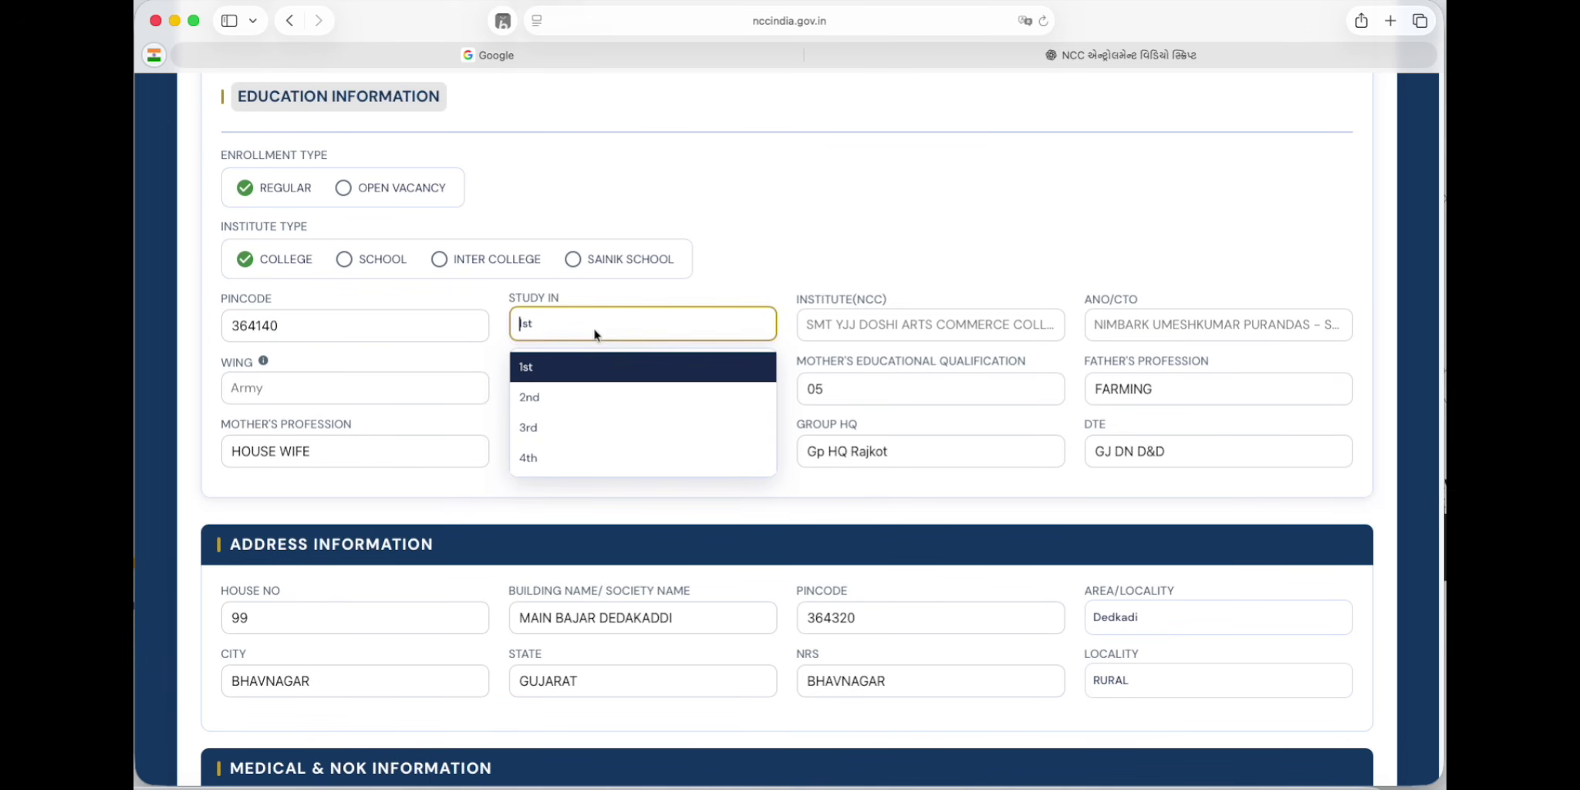
pyautogui.click(596, 368)
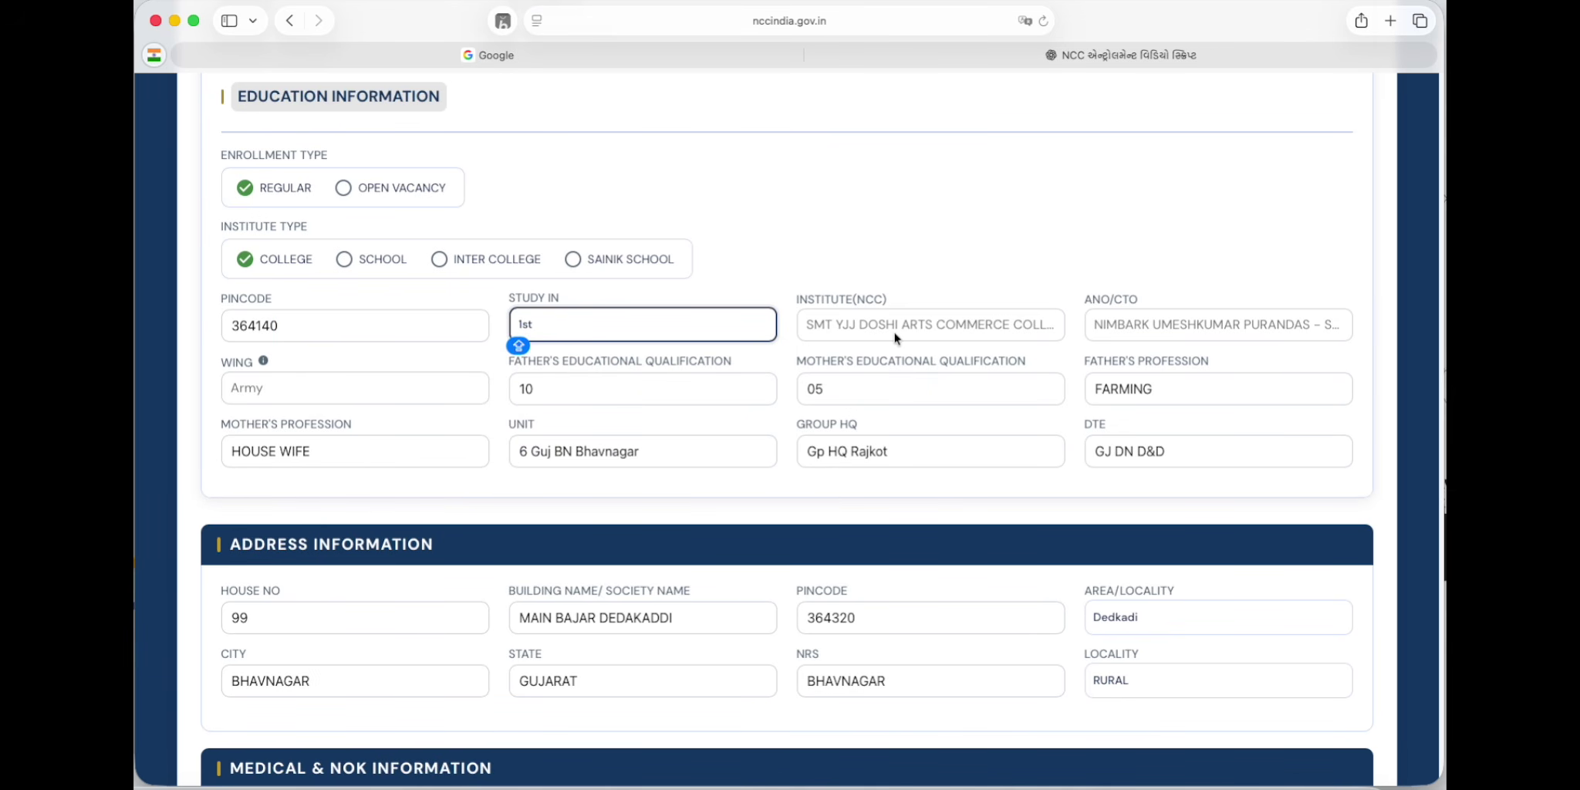
pyautogui.click(848, 327)
pyautogui.press('capslock')
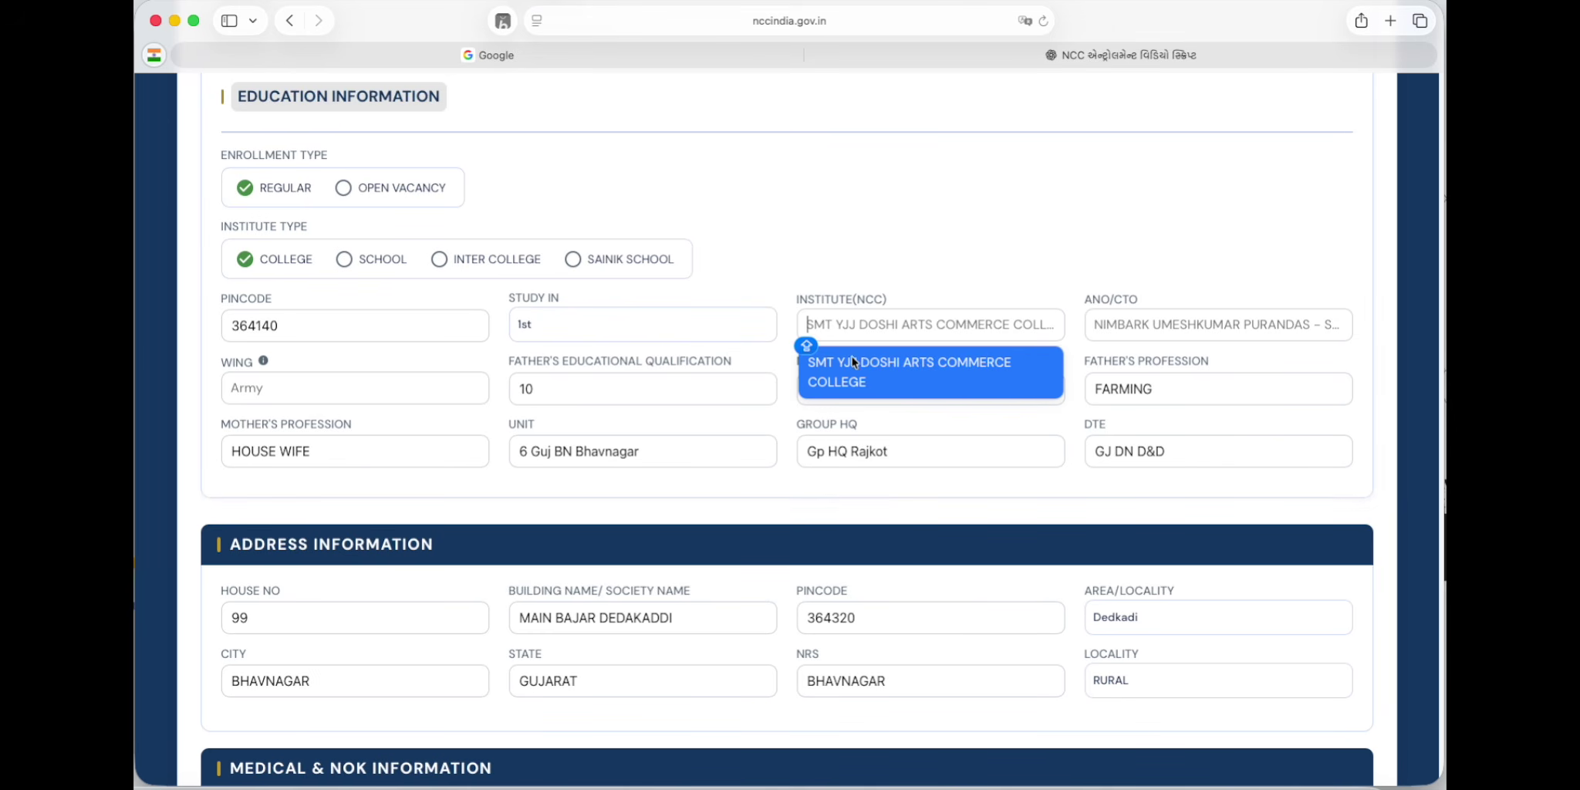
pyautogui.click(866, 362)
pyautogui.click(1115, 323)
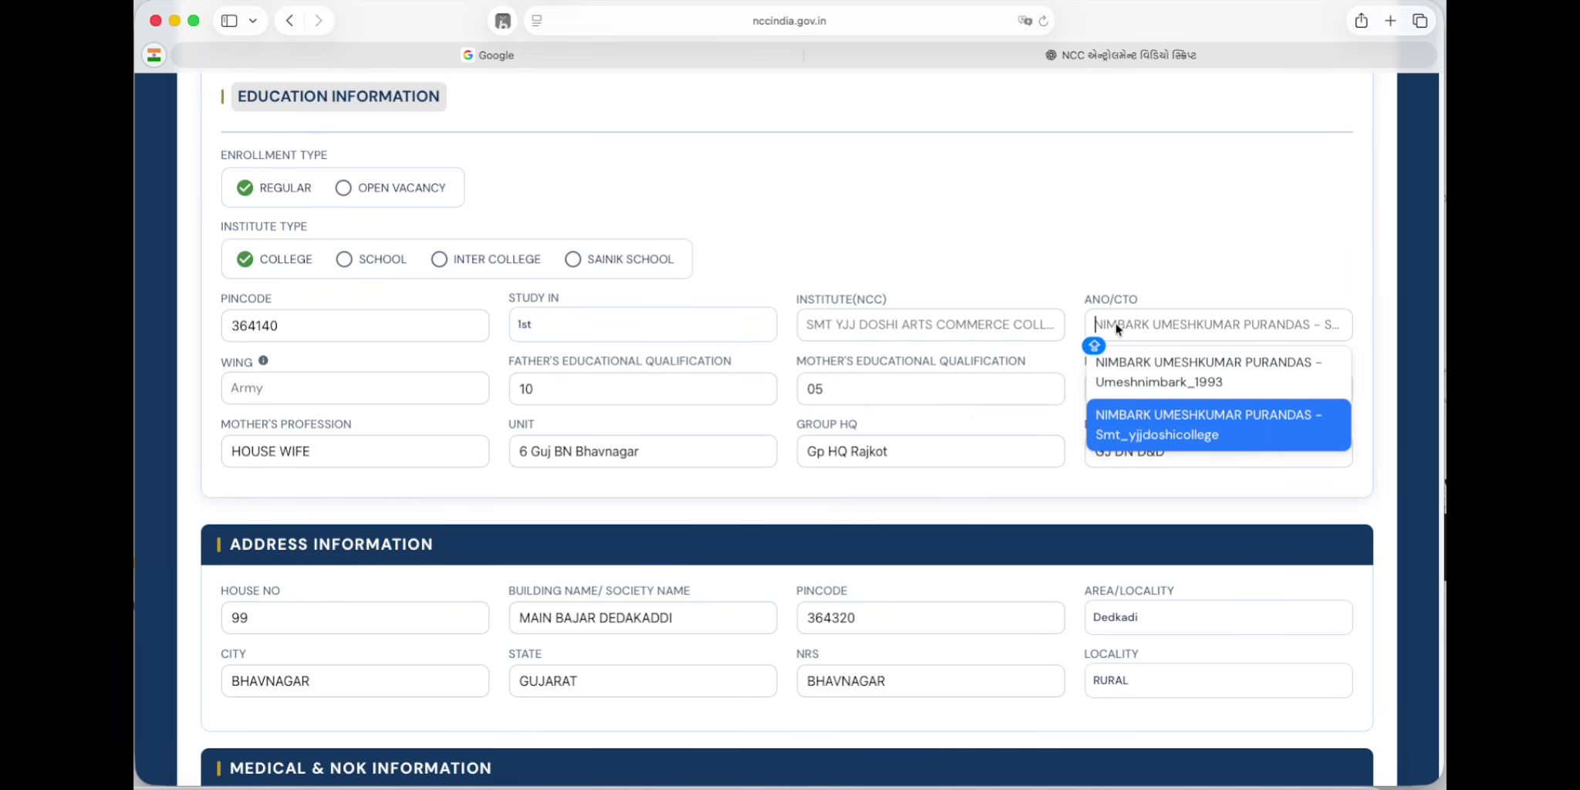
pyautogui.click(1149, 432)
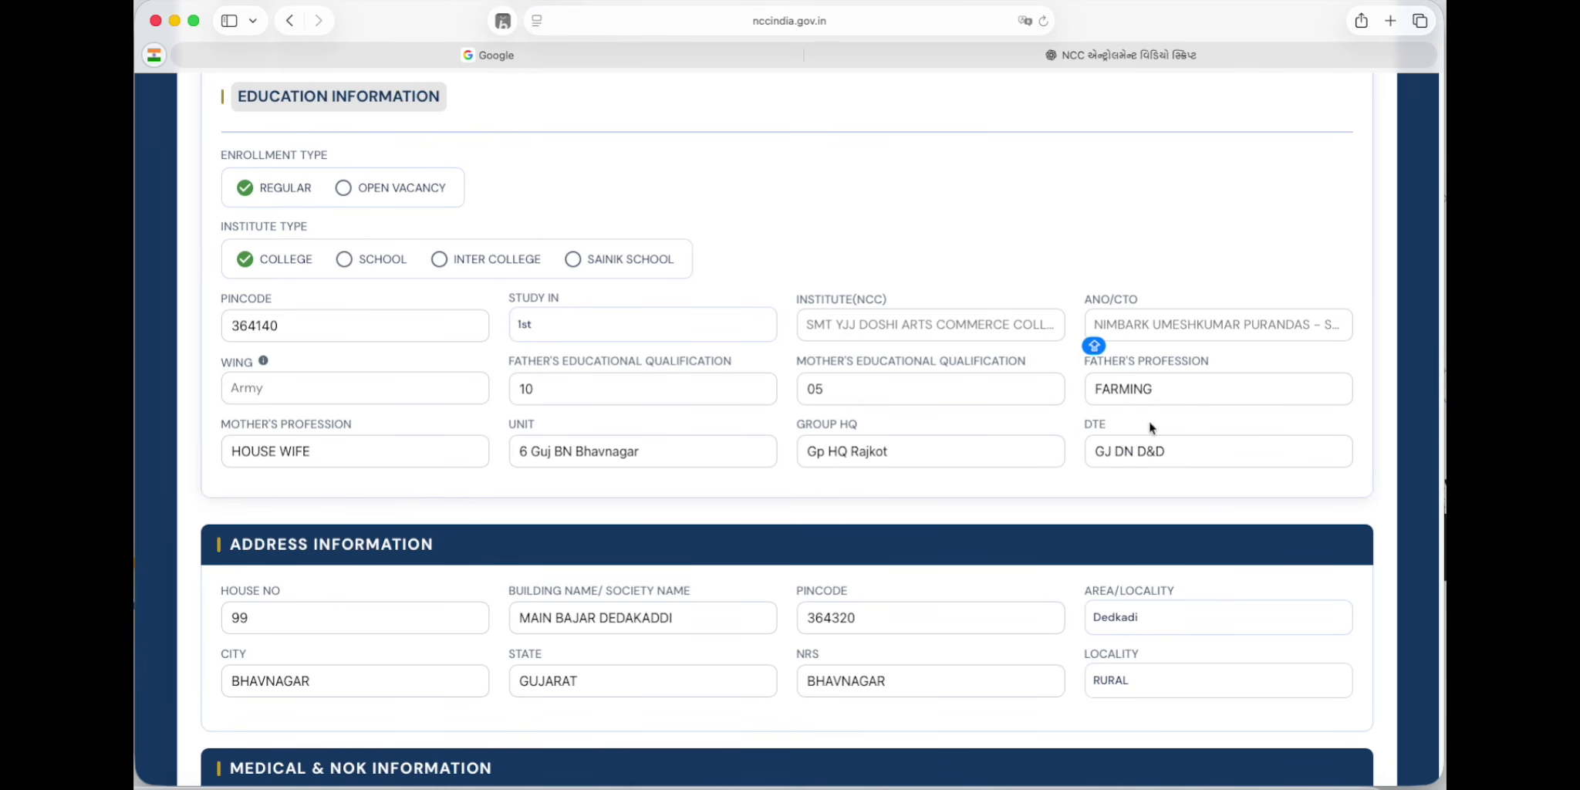
# Step: Select Army as the wing and review the parents' qualification and profession fields
pyautogui.click(403, 389)
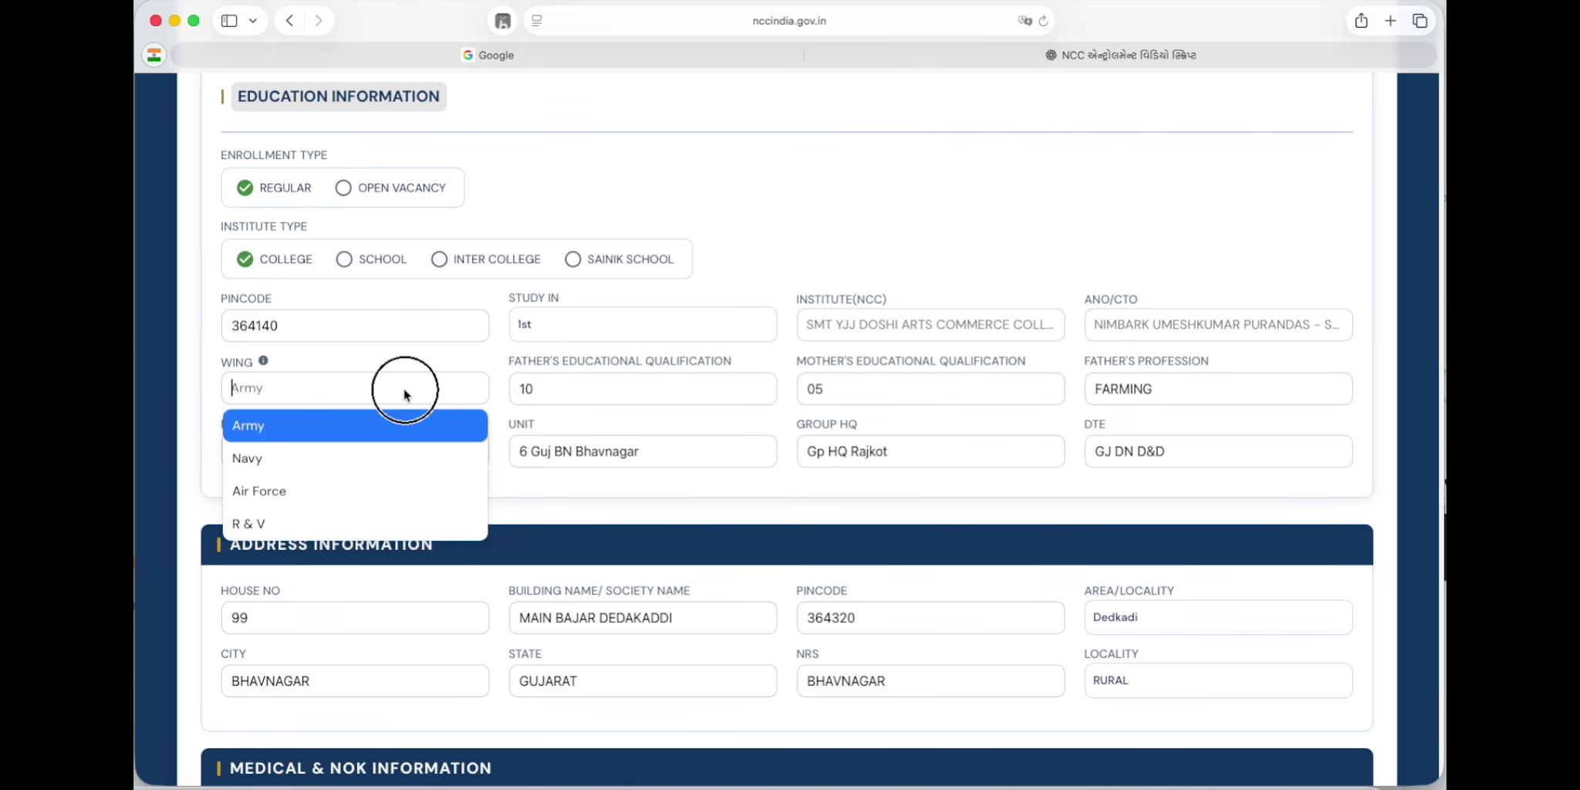
pyautogui.click(395, 421)
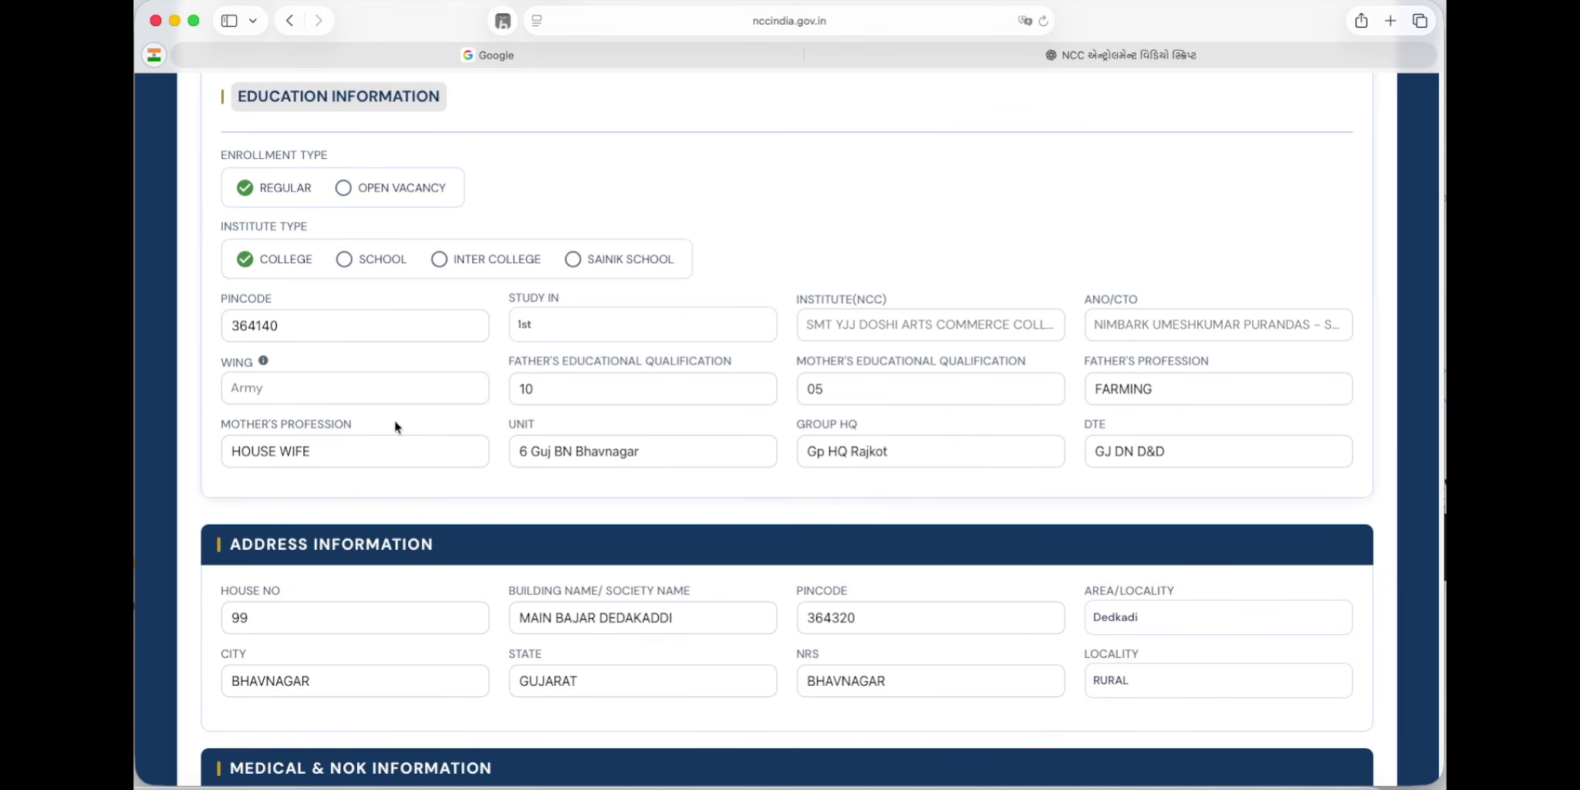
pyautogui.click(692, 390)
pyautogui.click(877, 396)
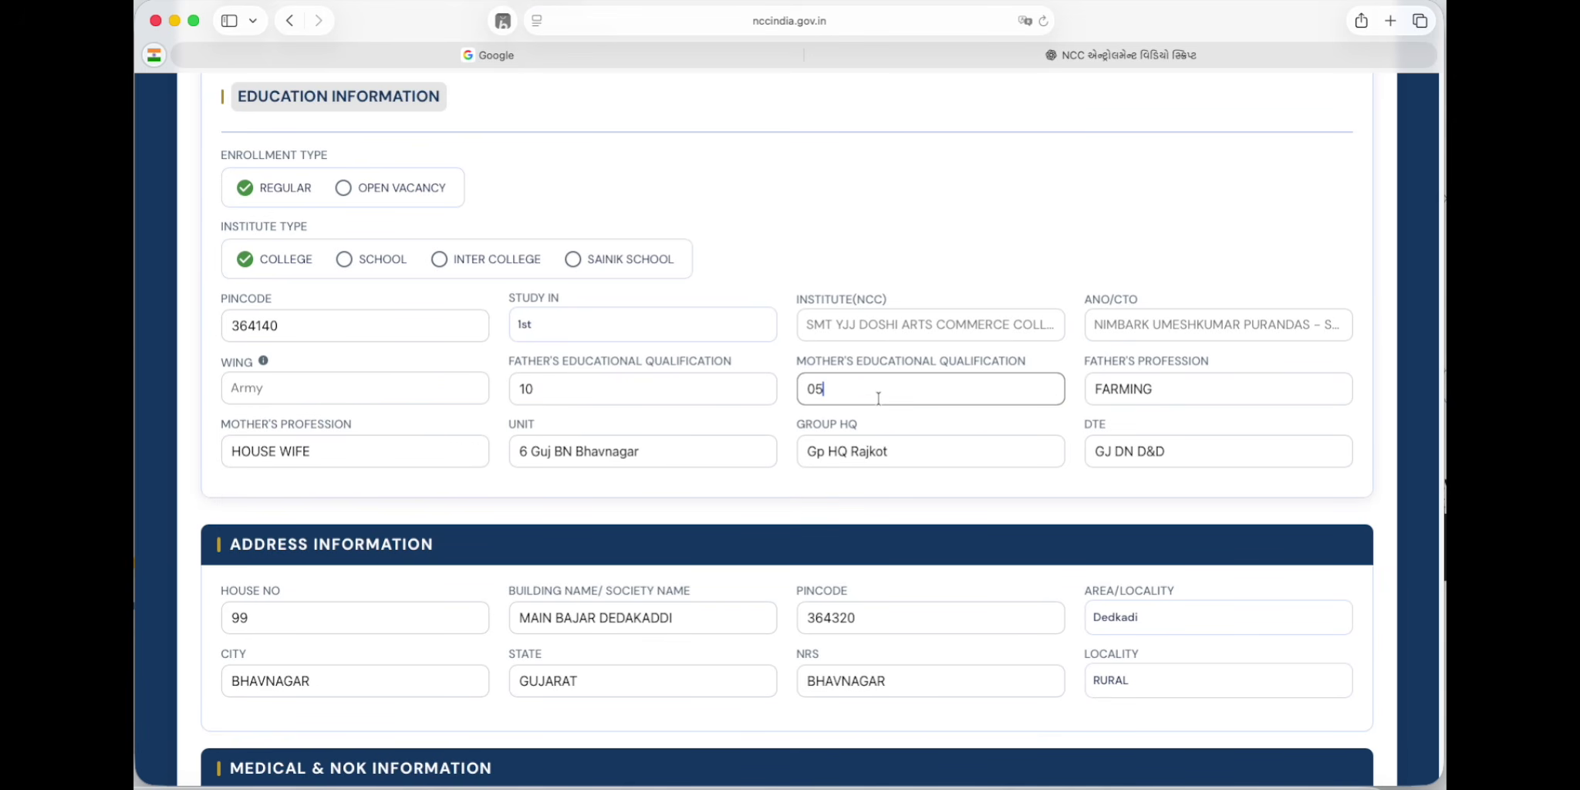
pyautogui.click(1168, 390)
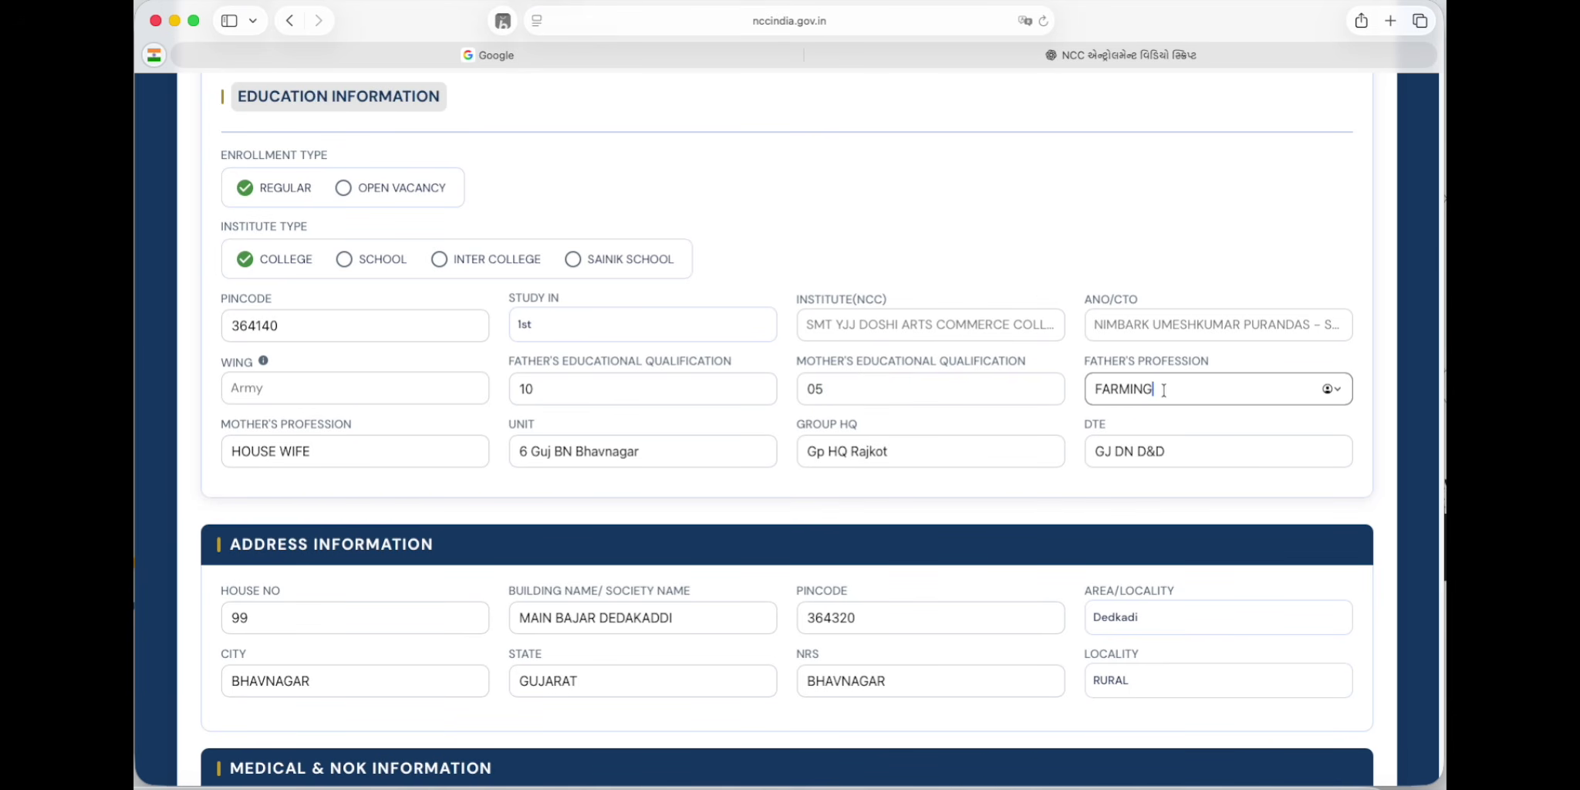
# Step: Review mother's profession, then set area/locality Dedkadi and locality type RURAL
pyautogui.click(331, 458)
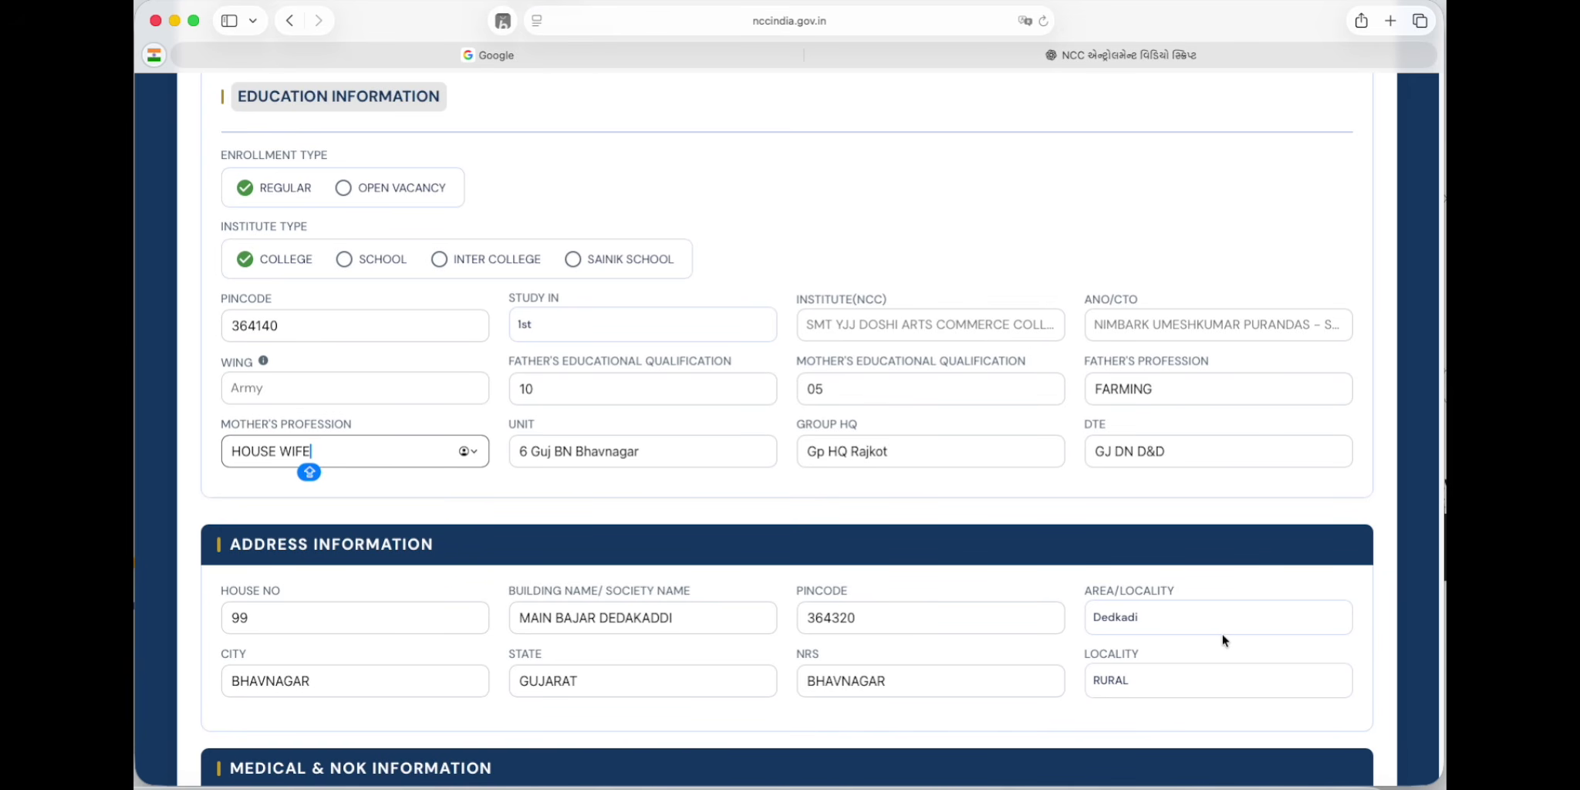
pyautogui.click(1184, 624)
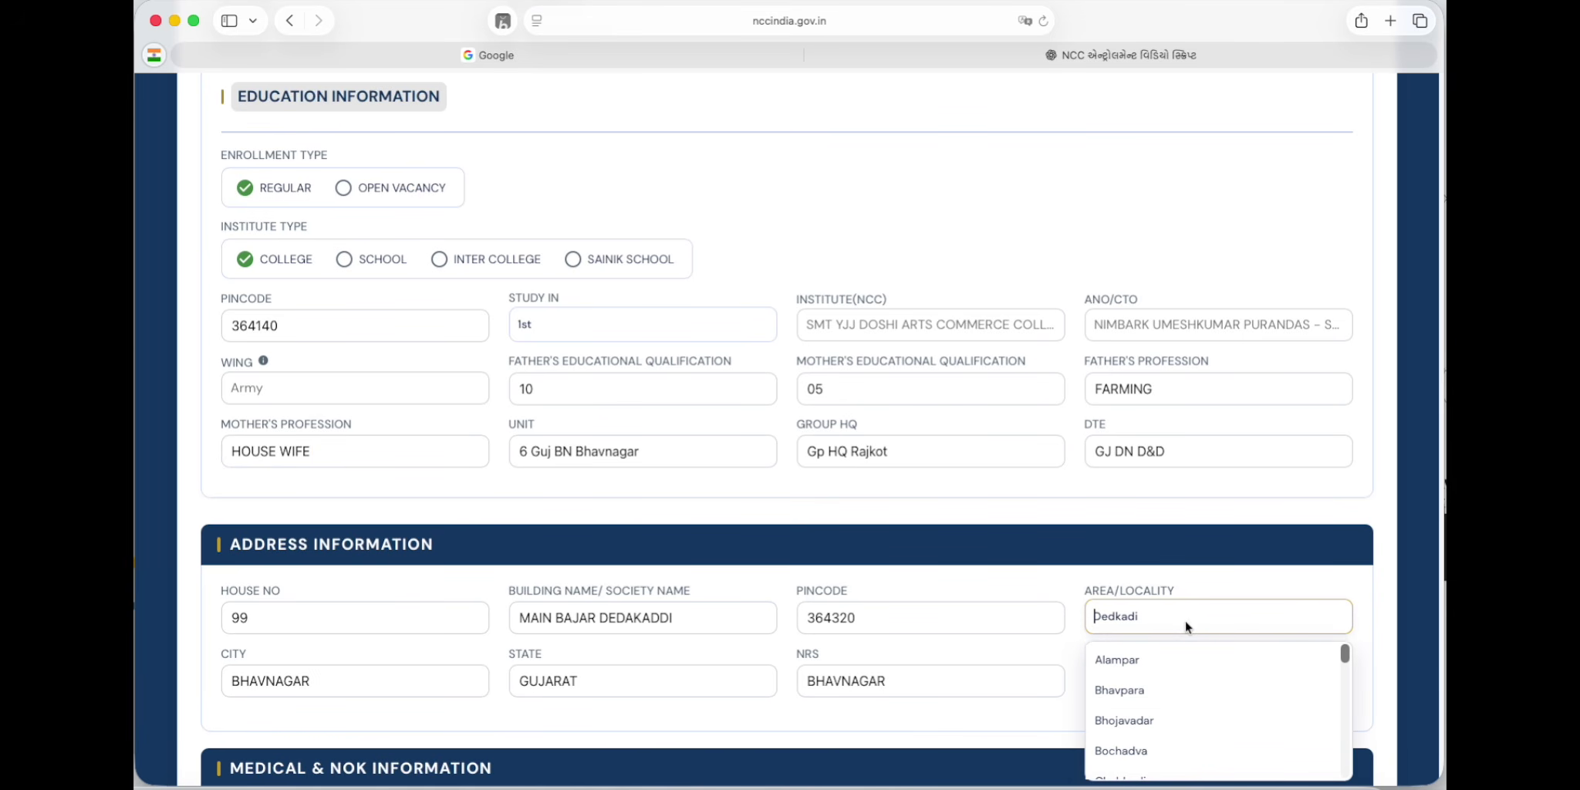
pyautogui.click(1209, 586)
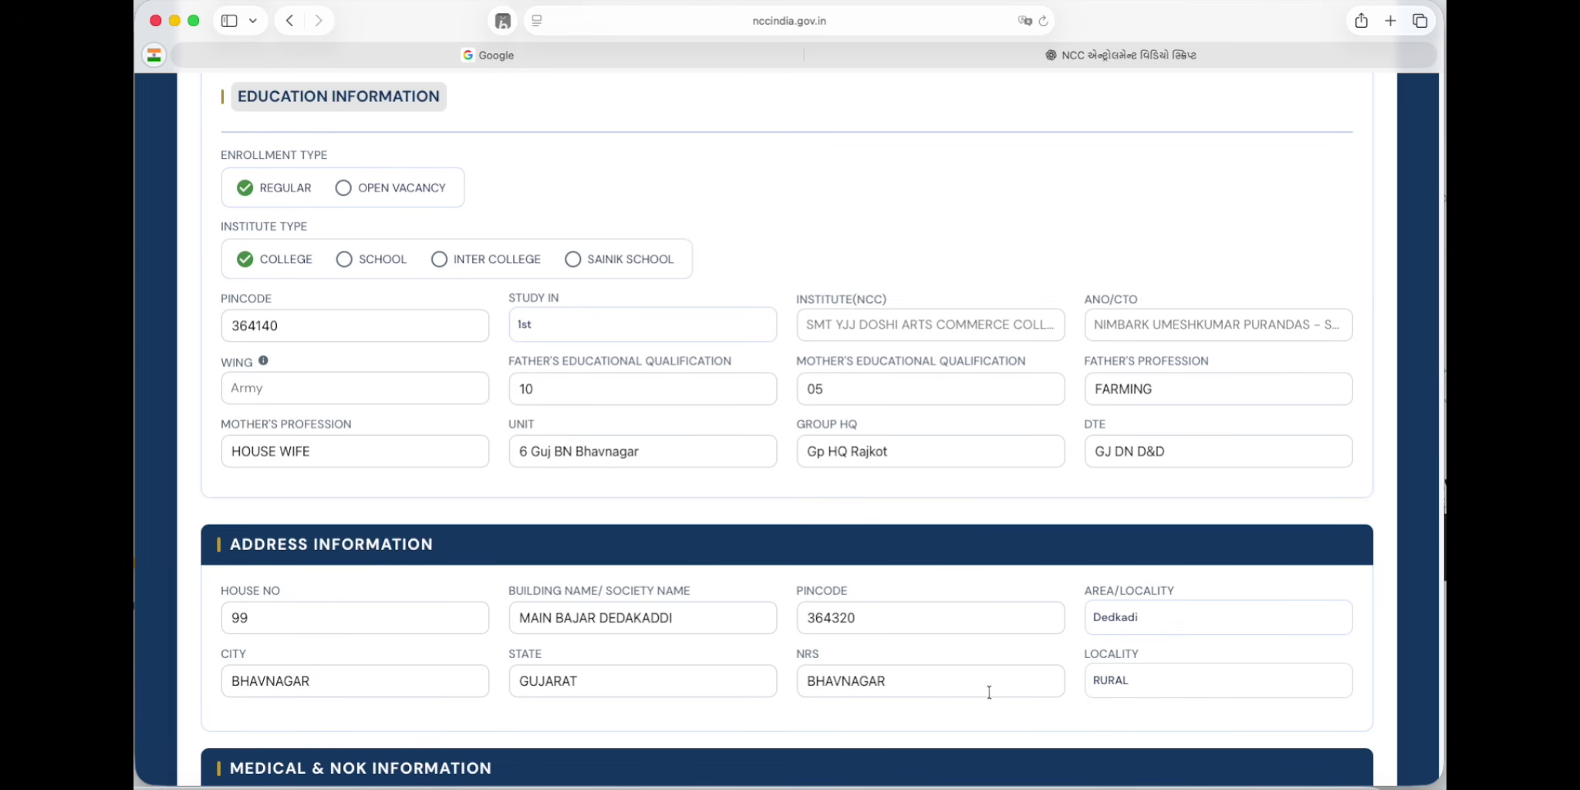
pyautogui.click(1156, 680)
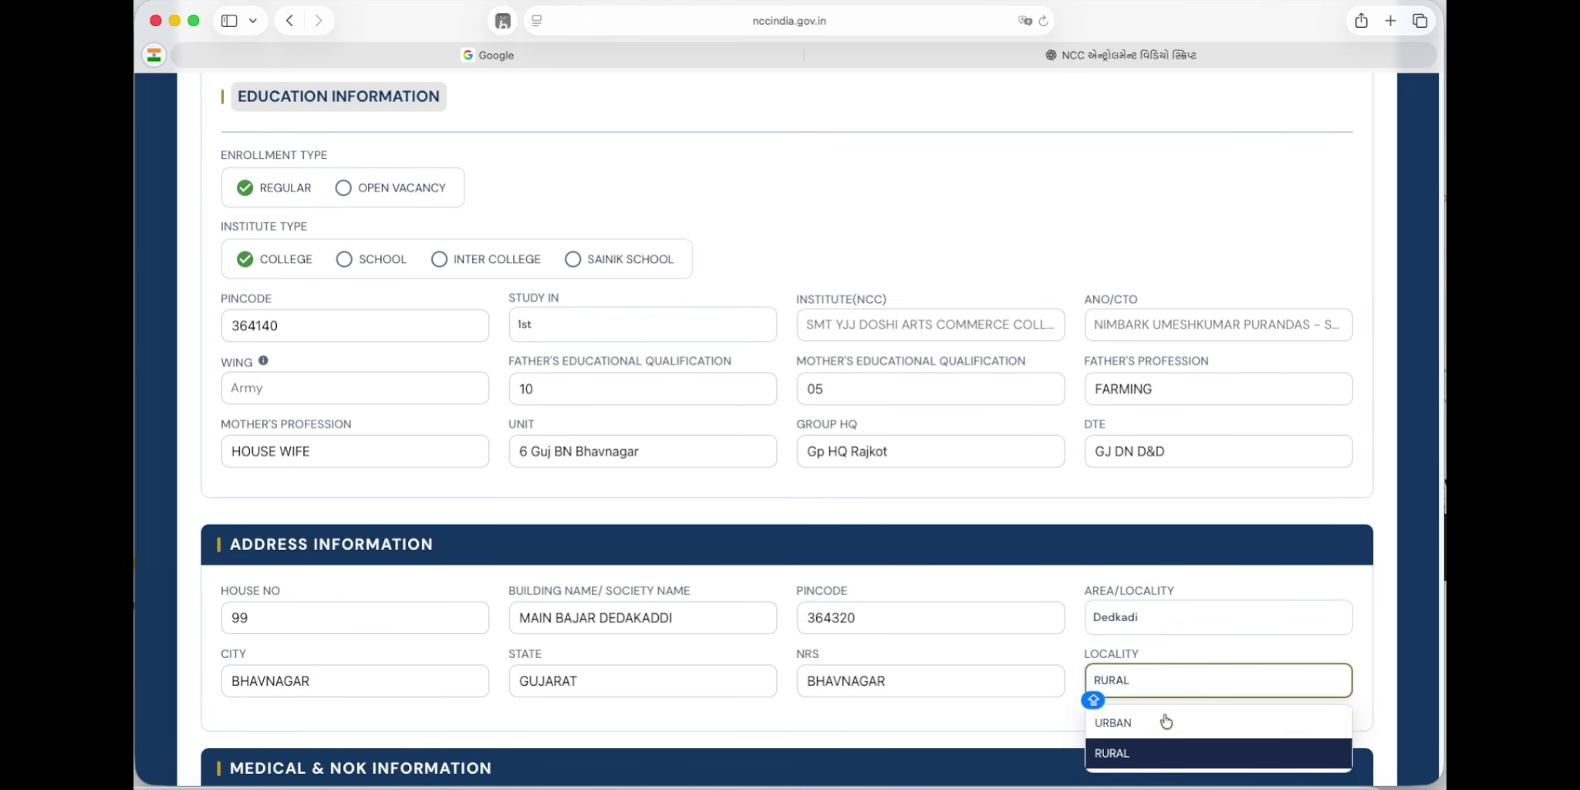
pyautogui.click(1186, 658)
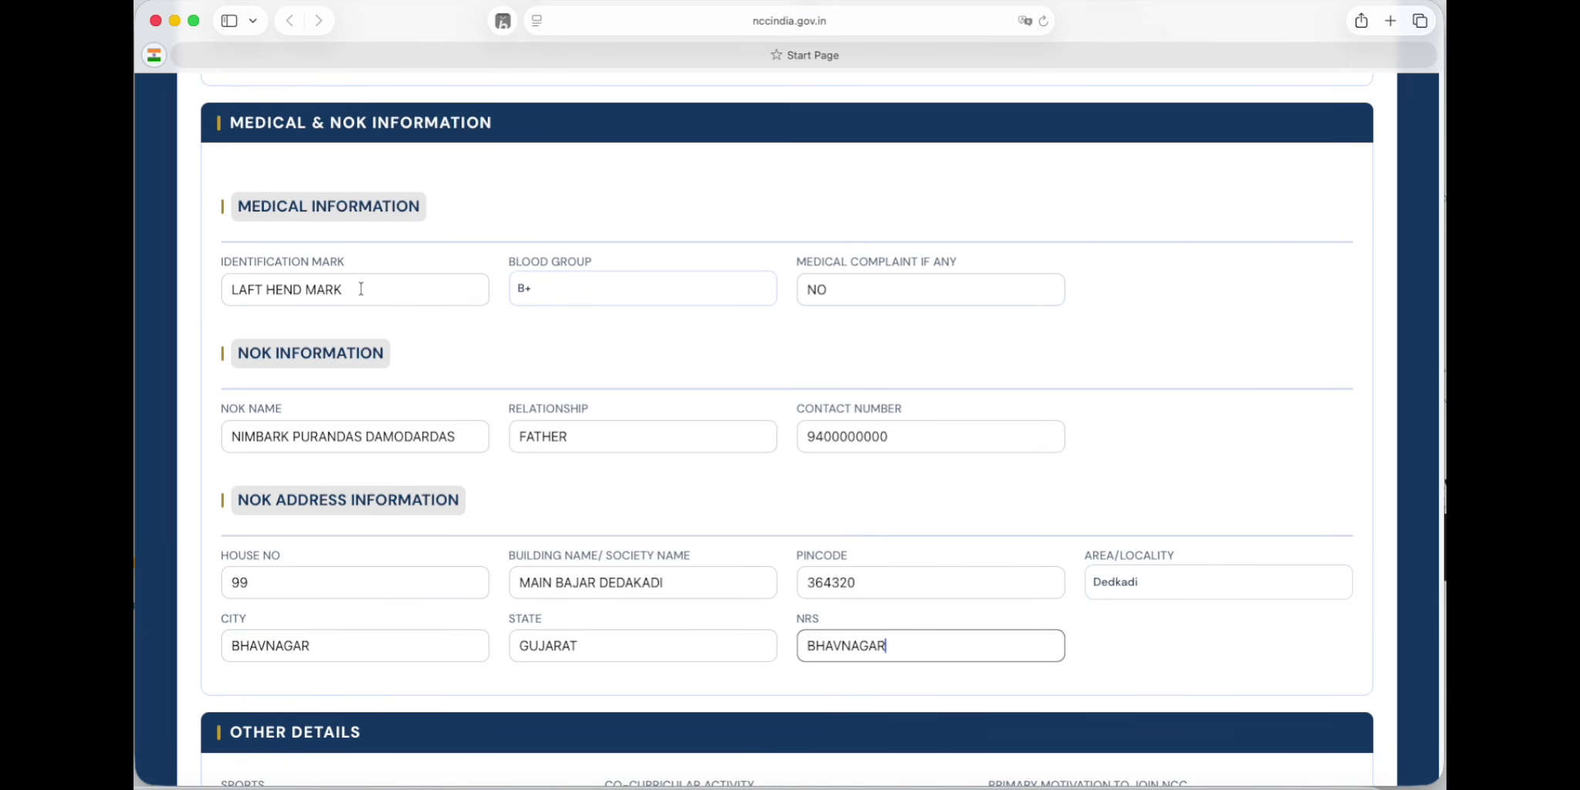
# Step: Enter the identification mark, choose blood group B+, and fill in the NOK contact number
pyautogui.click(370, 287)
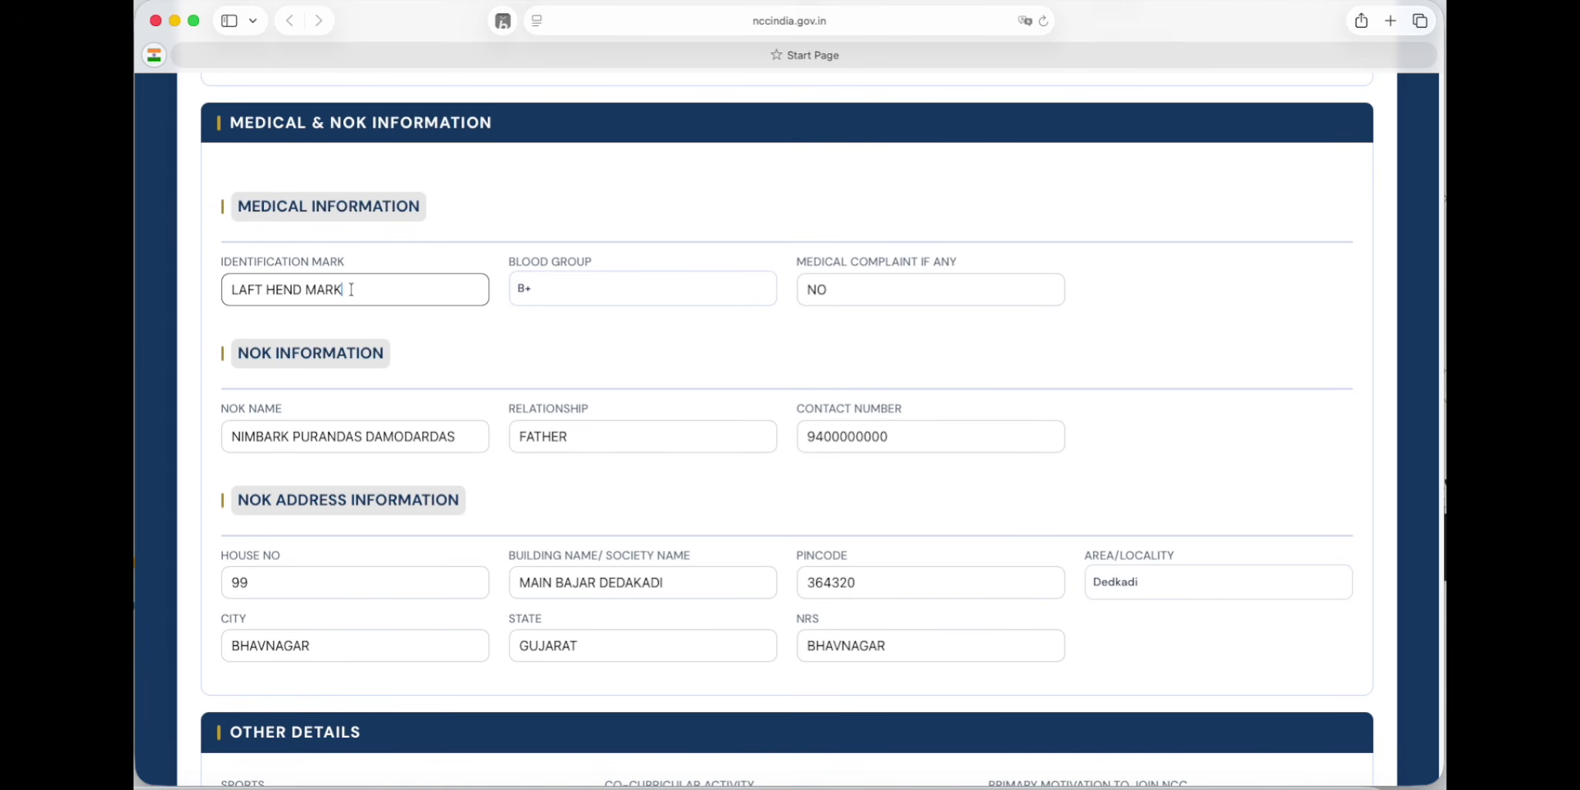
pyautogui.click(581, 296)
pyautogui.click(617, 301)
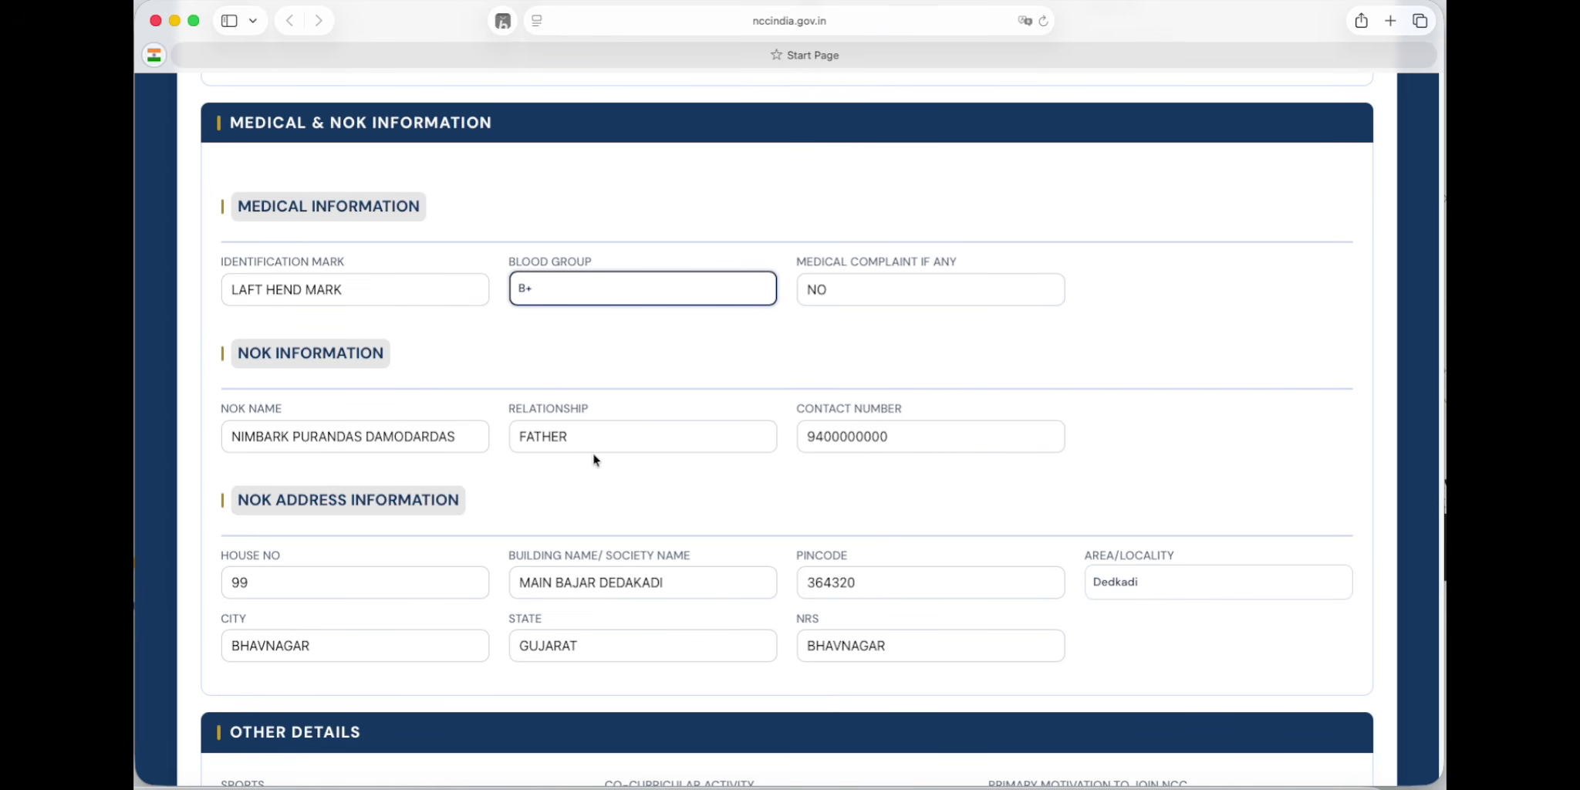
pyautogui.click(950, 445)
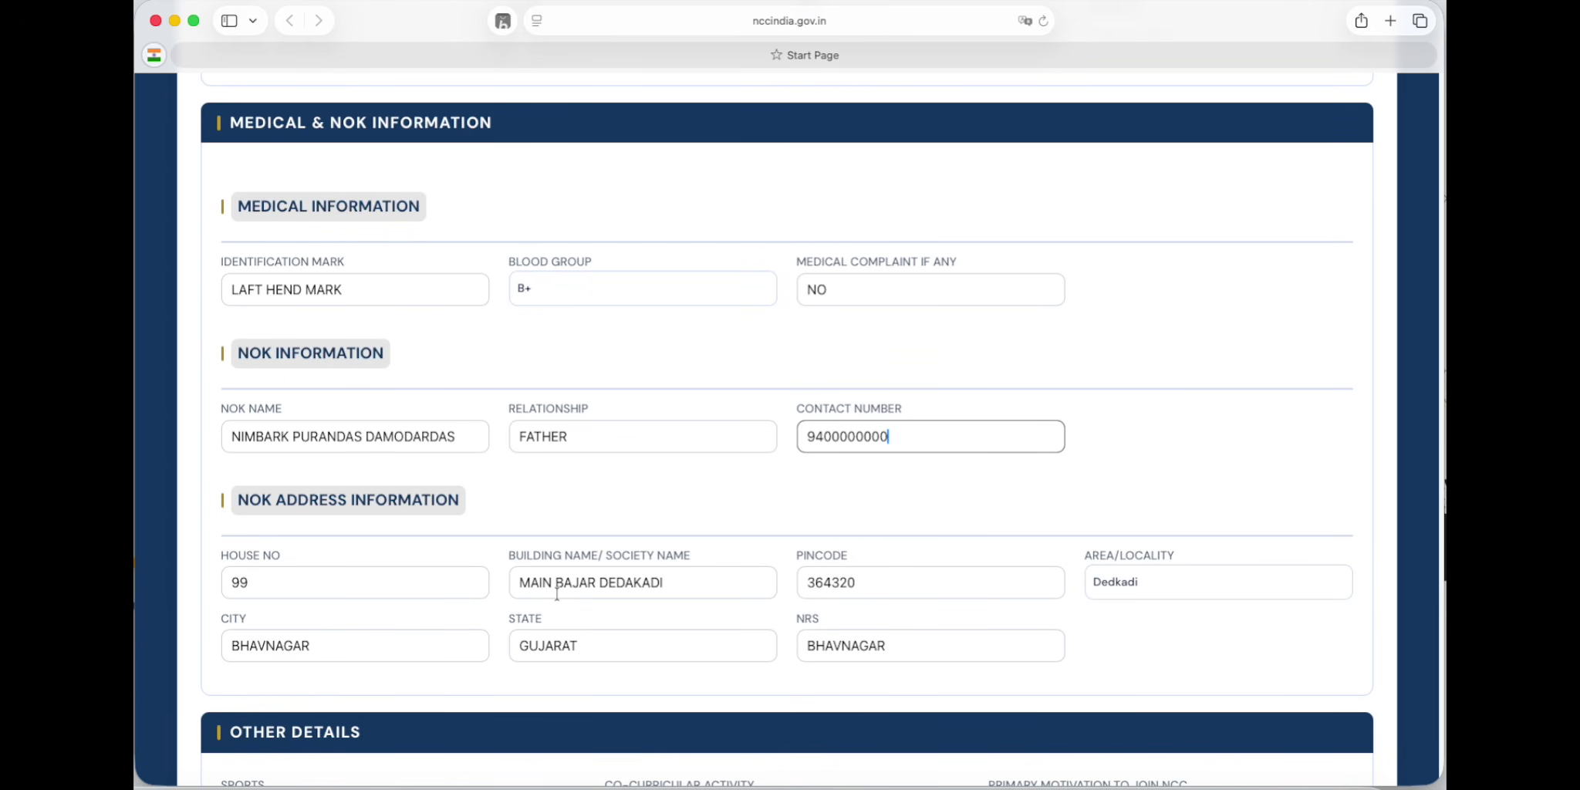
pyautogui.scroll(-6, 556, 593)
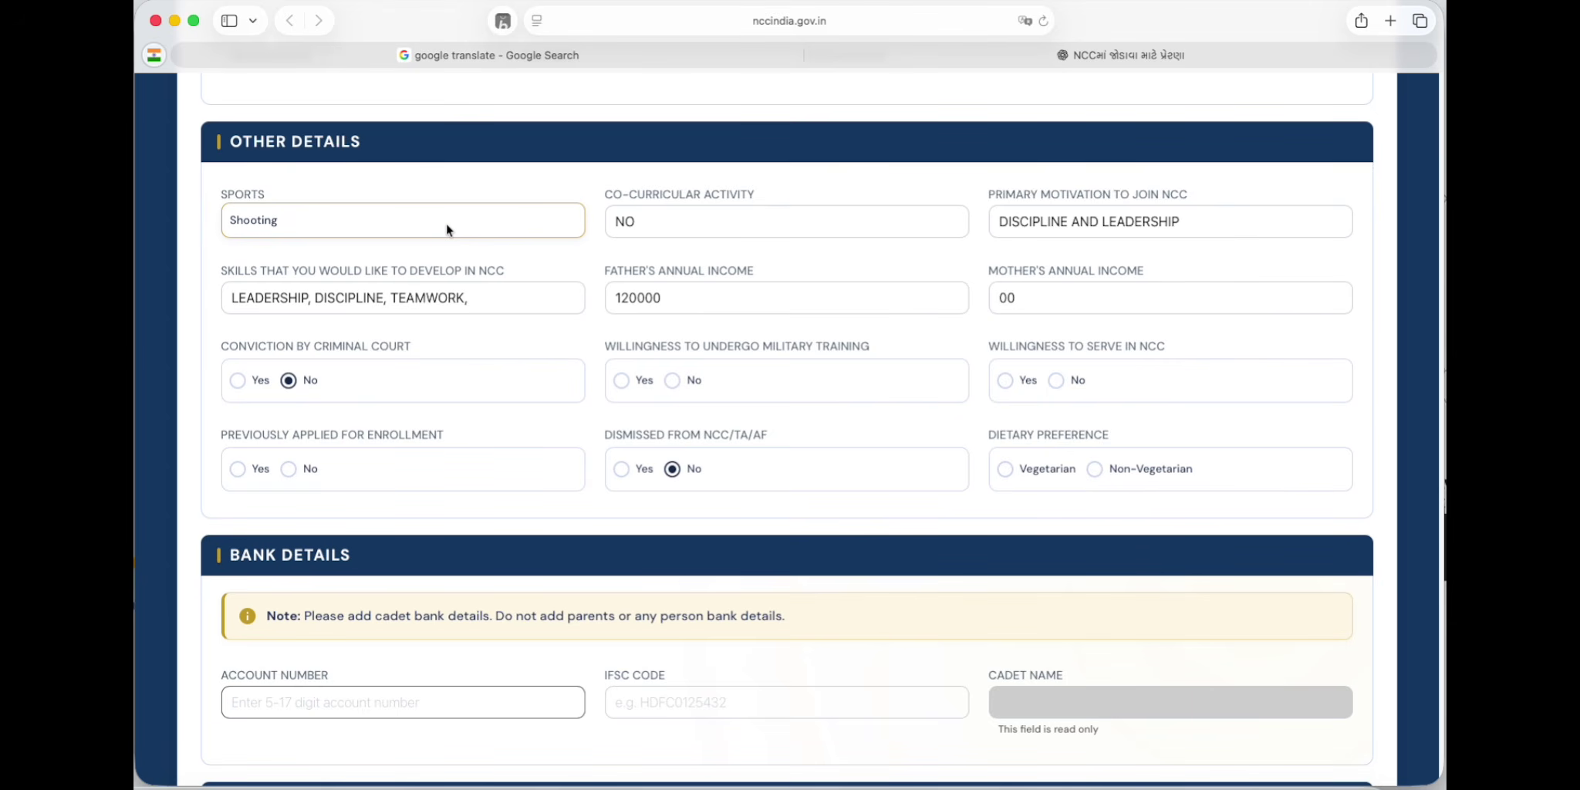
# Step: Choose Shooting as the sport and edit the motivation and skills to develop
pyautogui.click(445, 221)
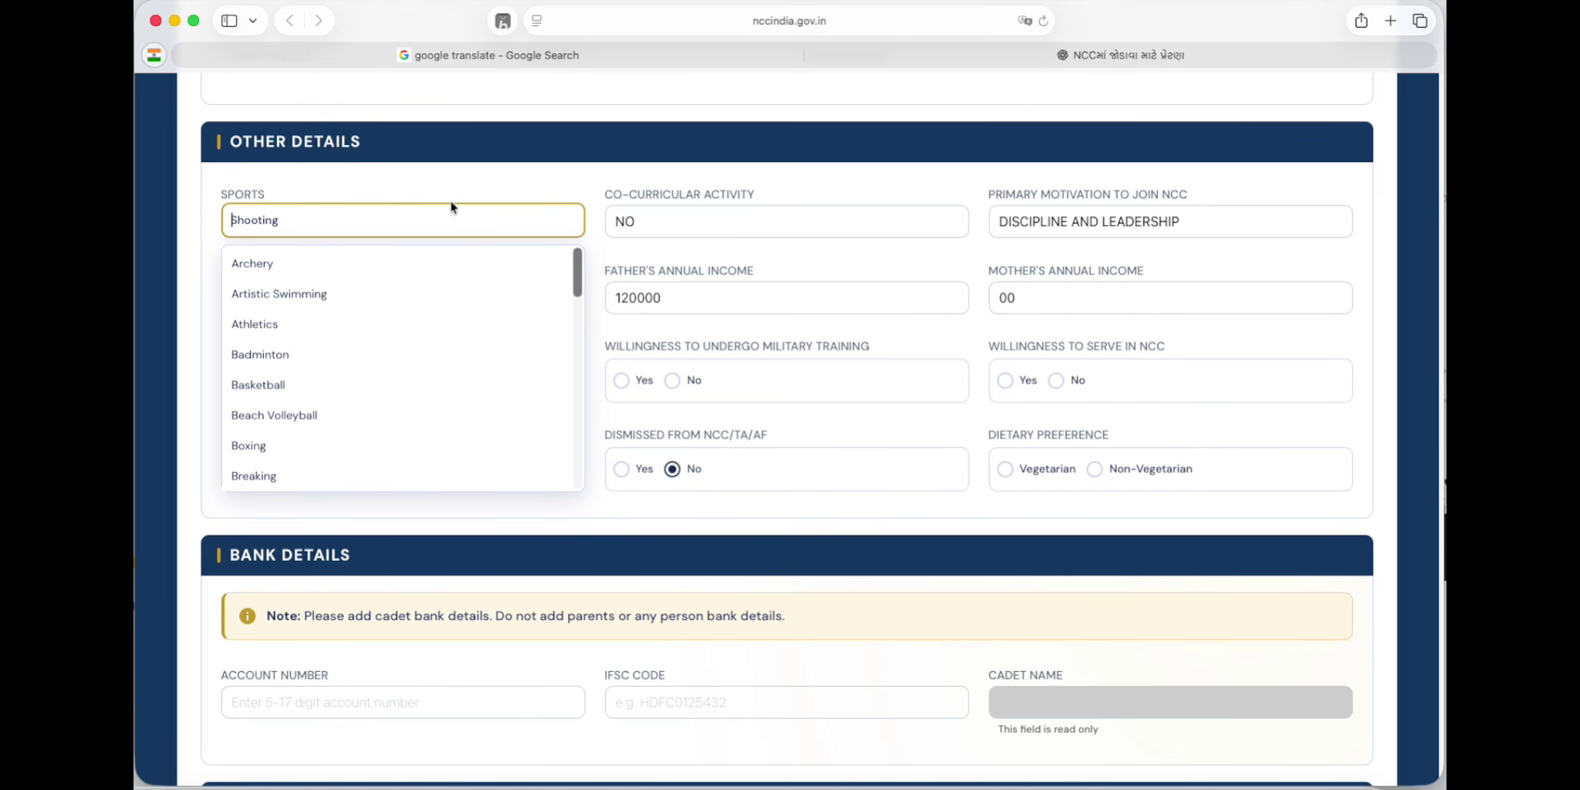
pyautogui.click(456, 190)
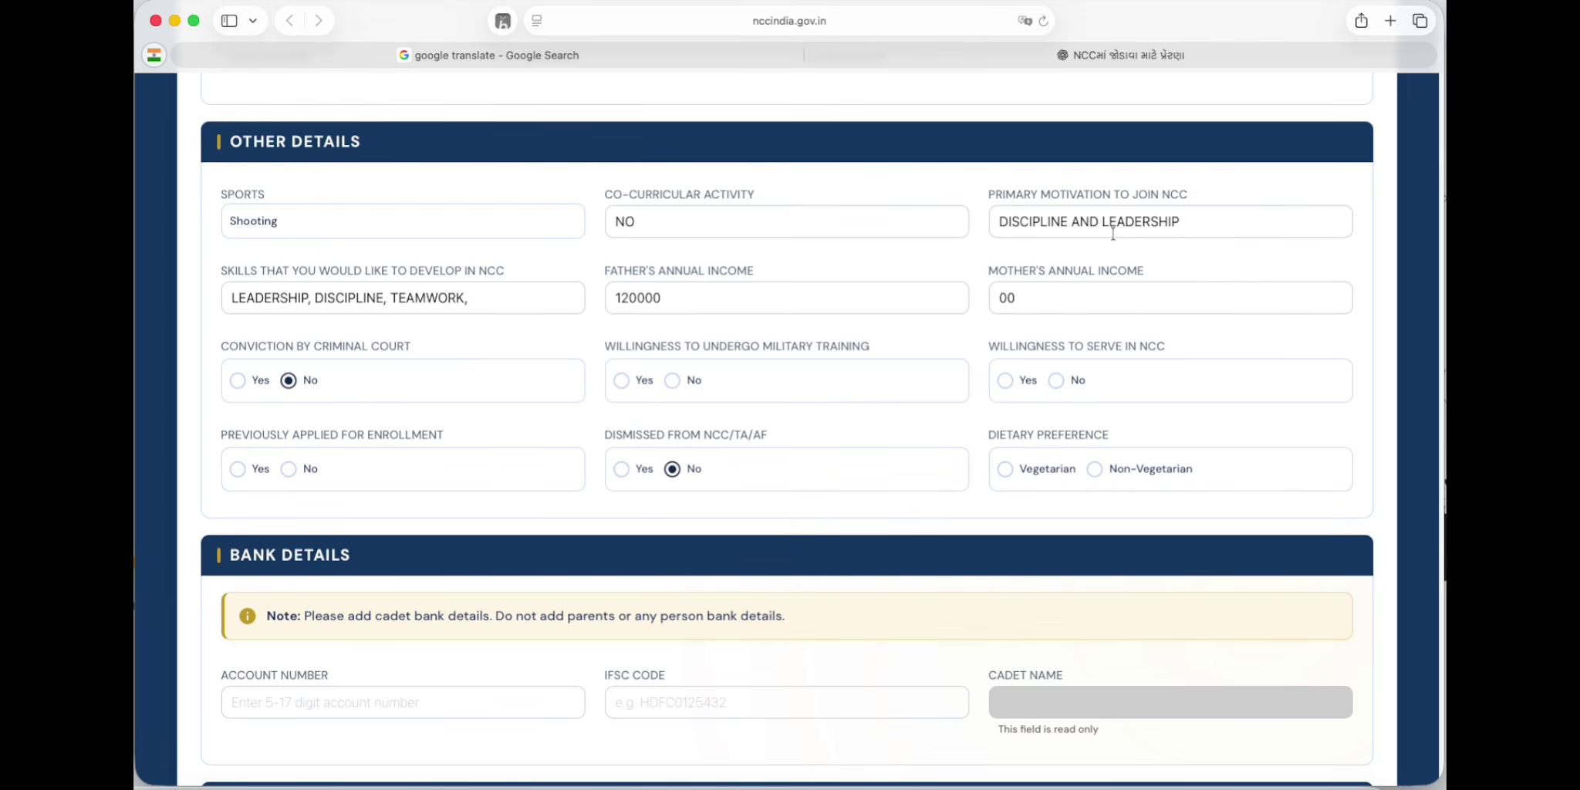
pyautogui.click(1199, 220)
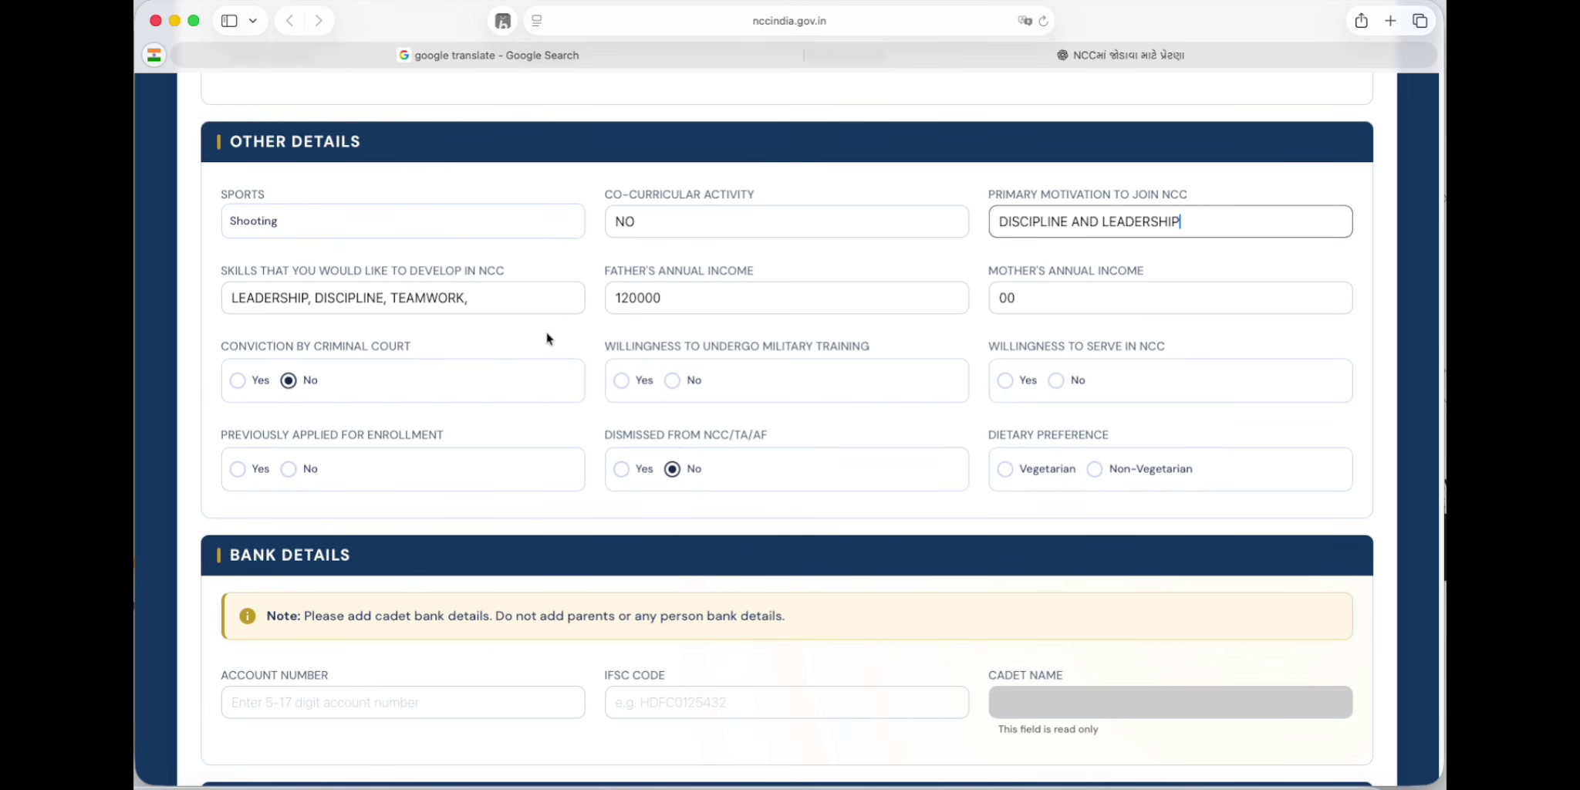
pyautogui.click(310, 298)
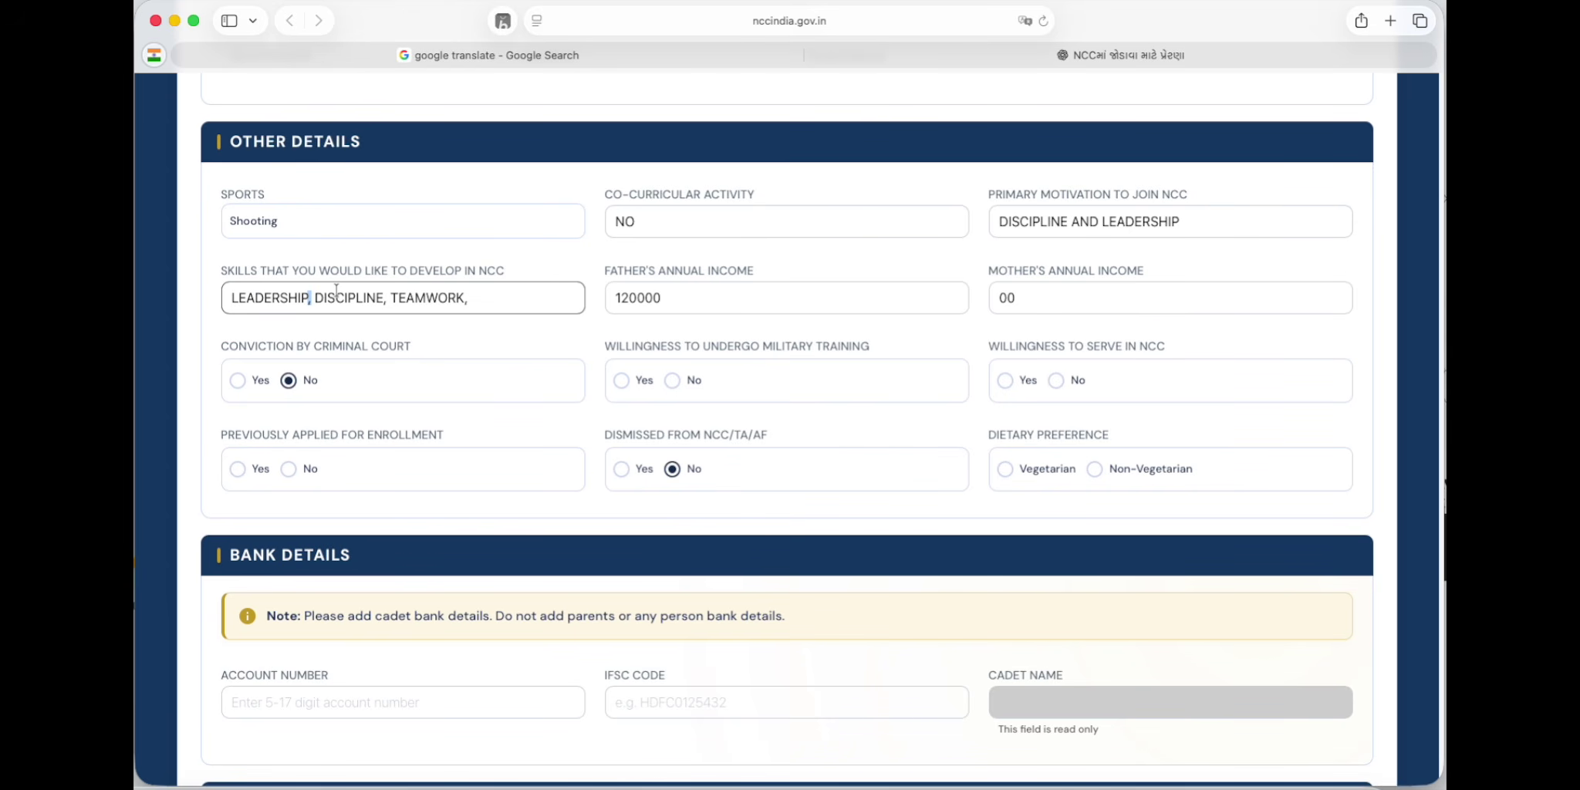
pyautogui.click(479, 298)
# Step: Enter father's annual income 120000 and mother's annual income 00
pyautogui.click(685, 297)
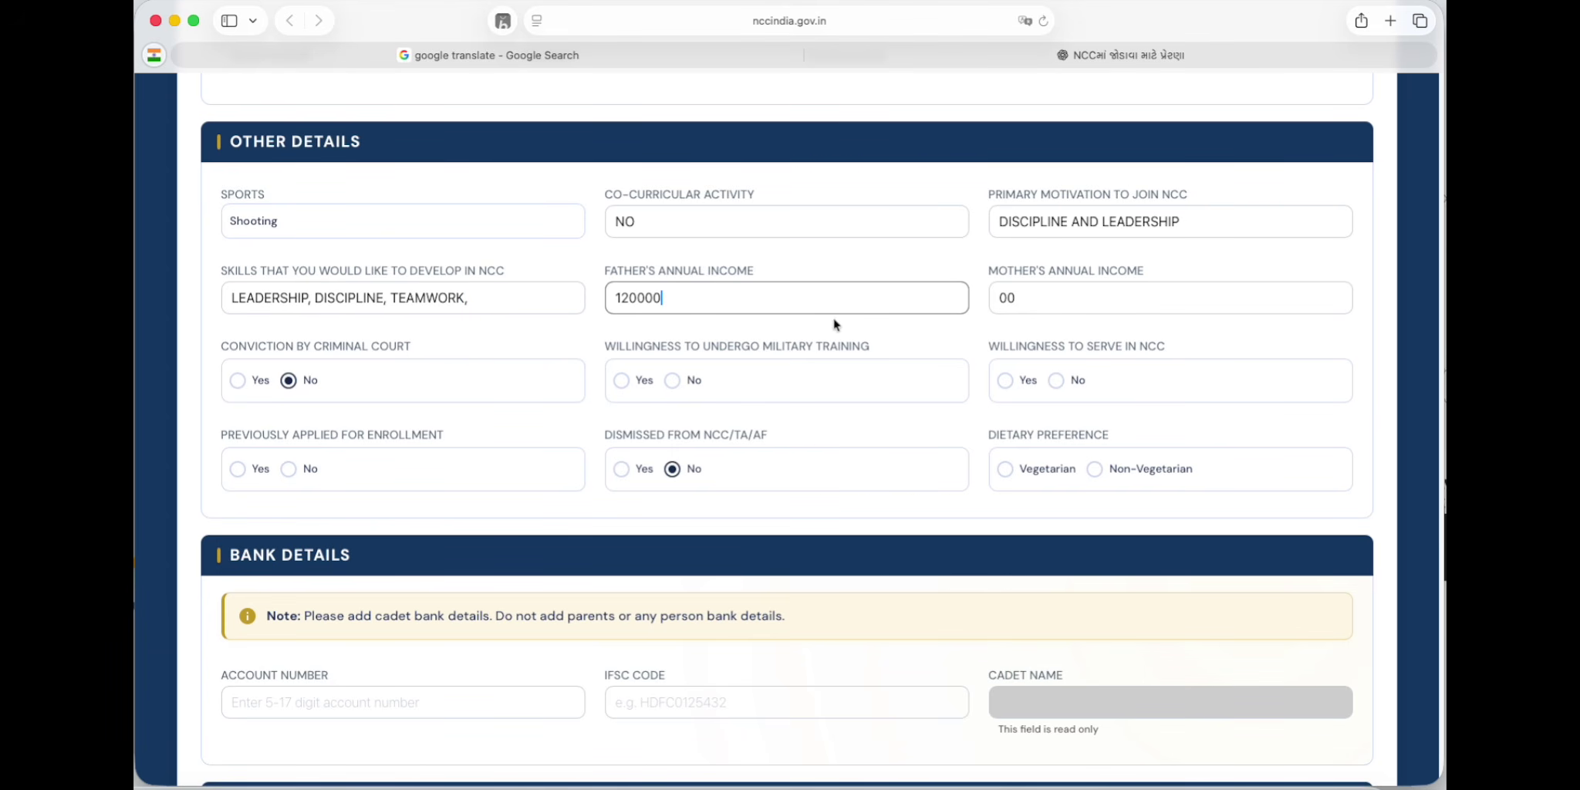
pyautogui.click(1037, 300)
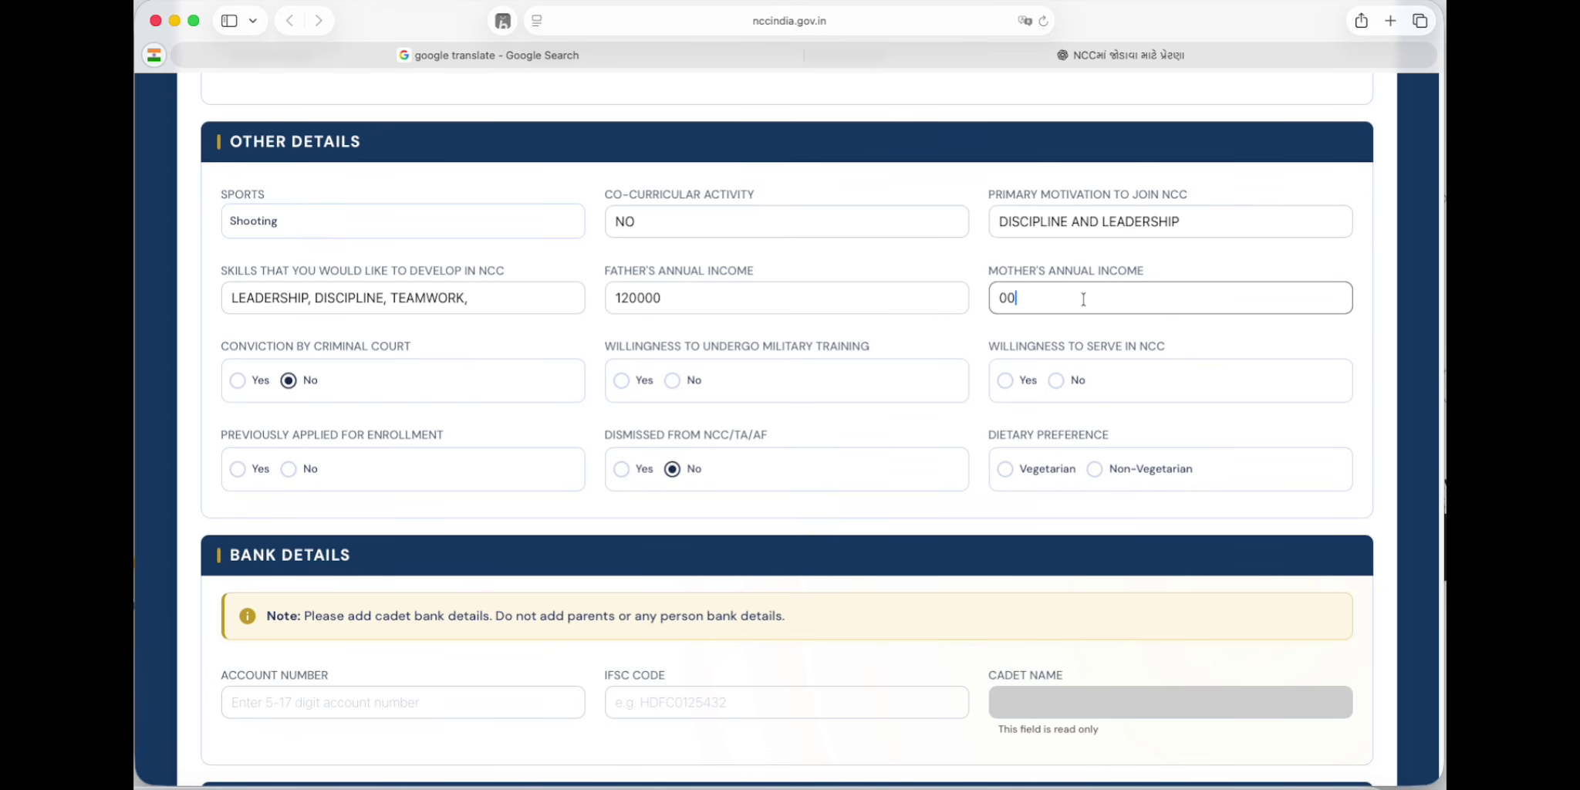
pyautogui.click(338, 387)
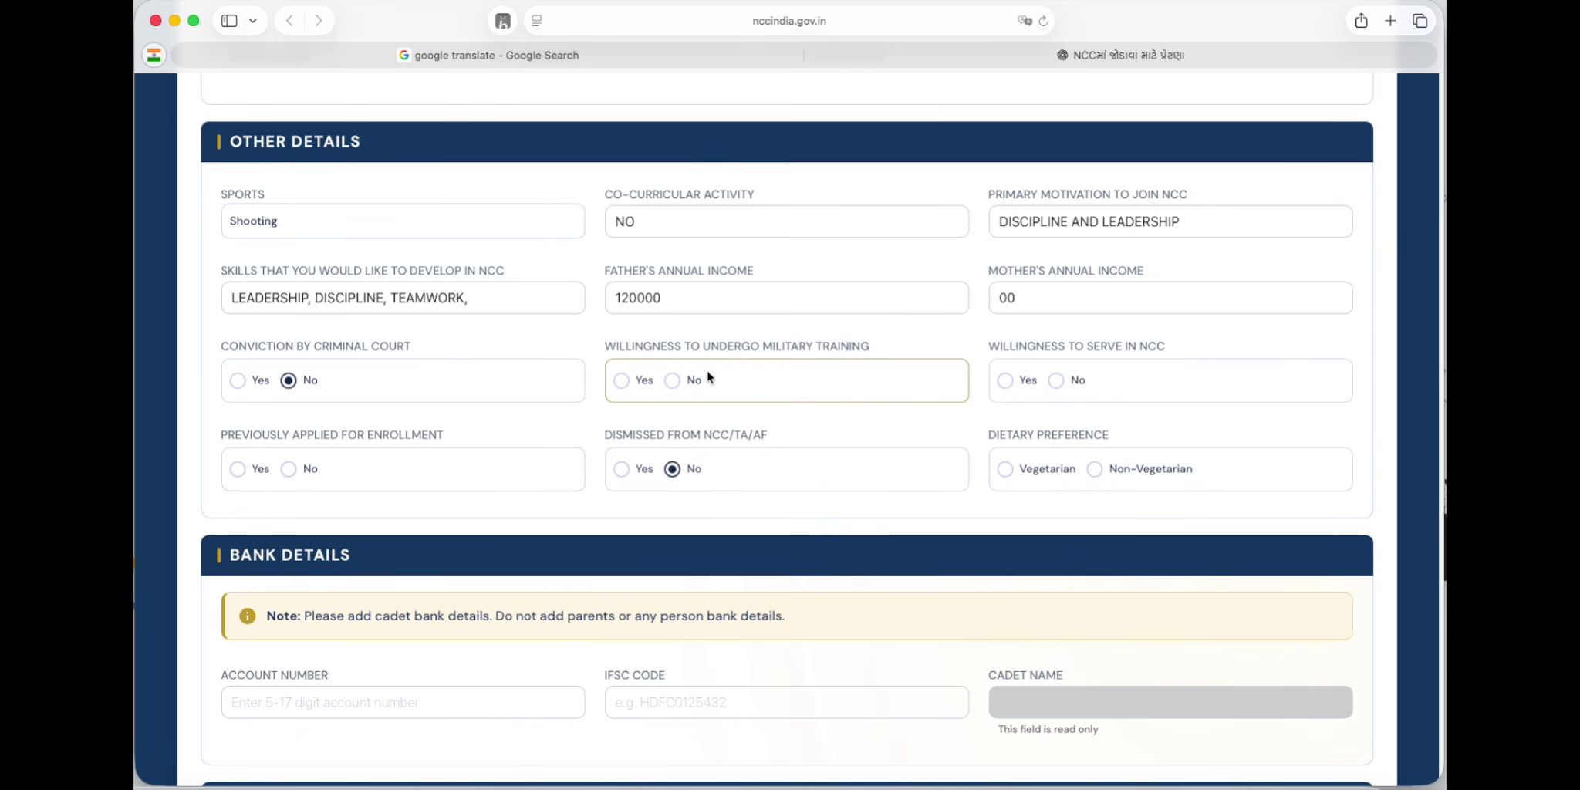
# Step: Mark military training and NCC service Yes, previous enrollment and dismissal No, and diet Vegetarian
pyautogui.click(624, 381)
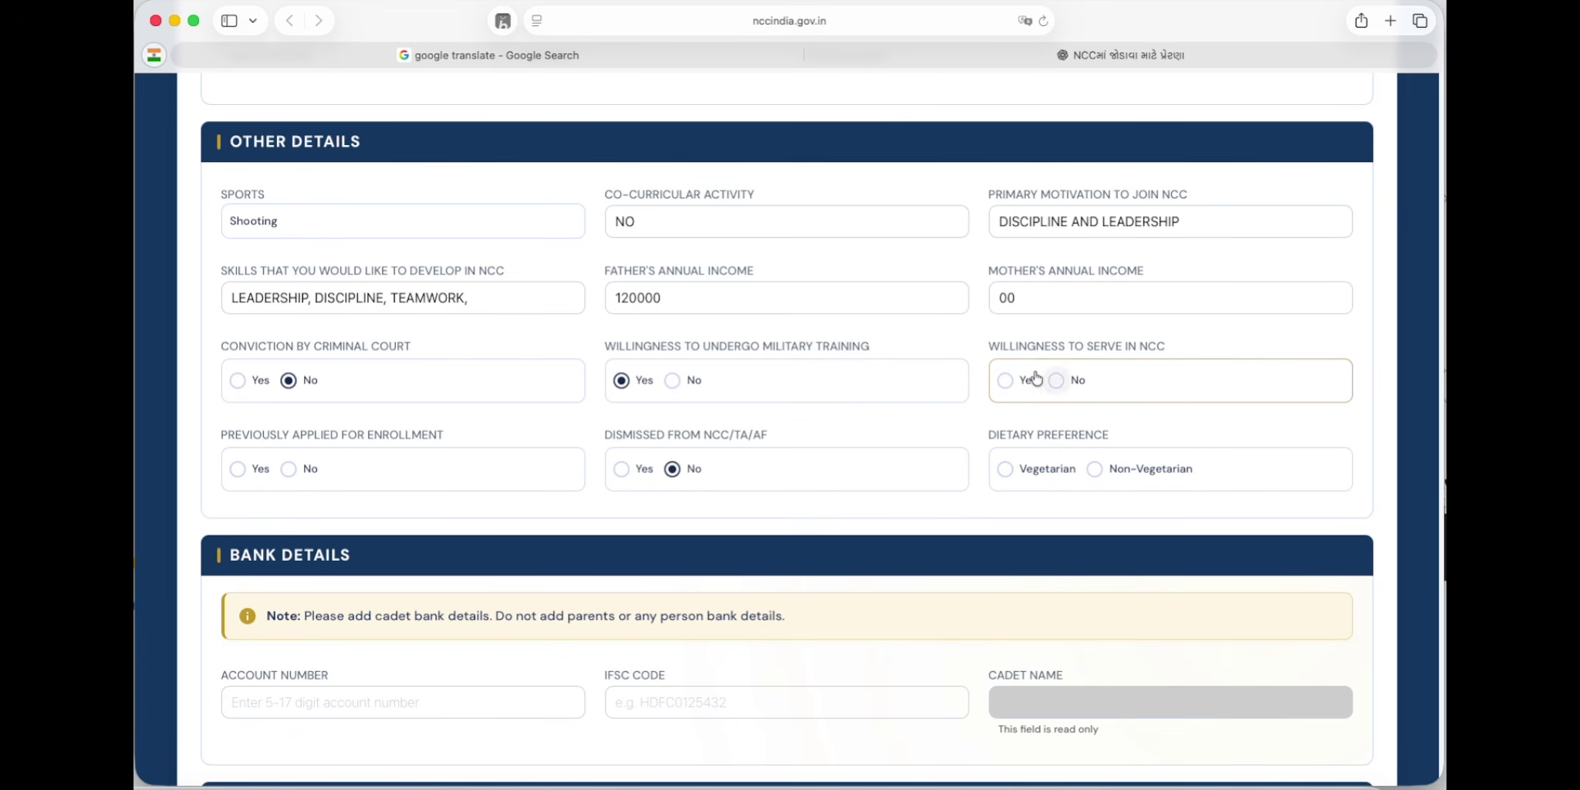
pyautogui.click(1009, 386)
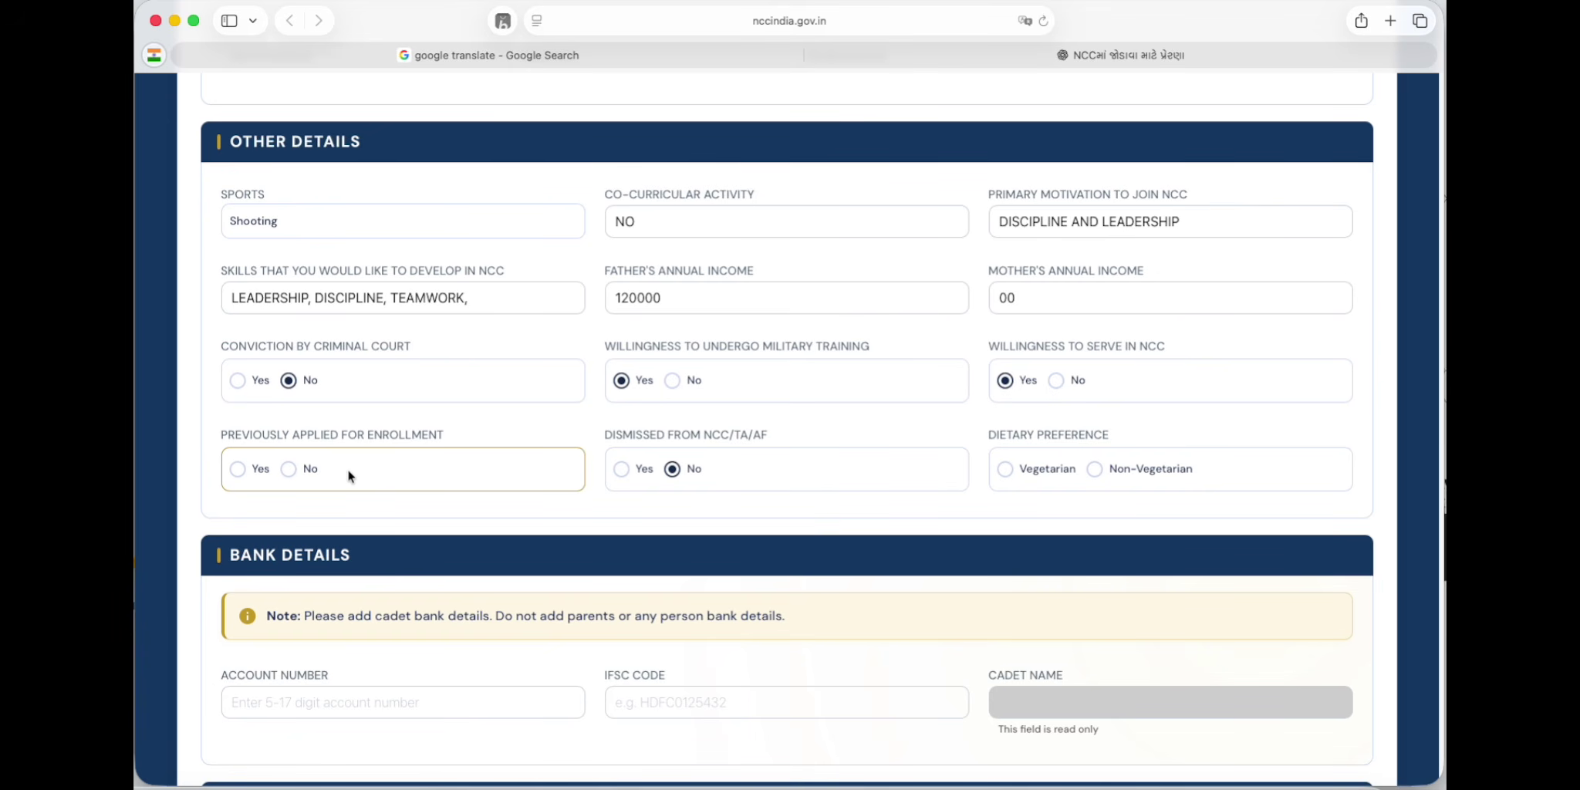
pyautogui.click(283, 472)
pyautogui.click(672, 468)
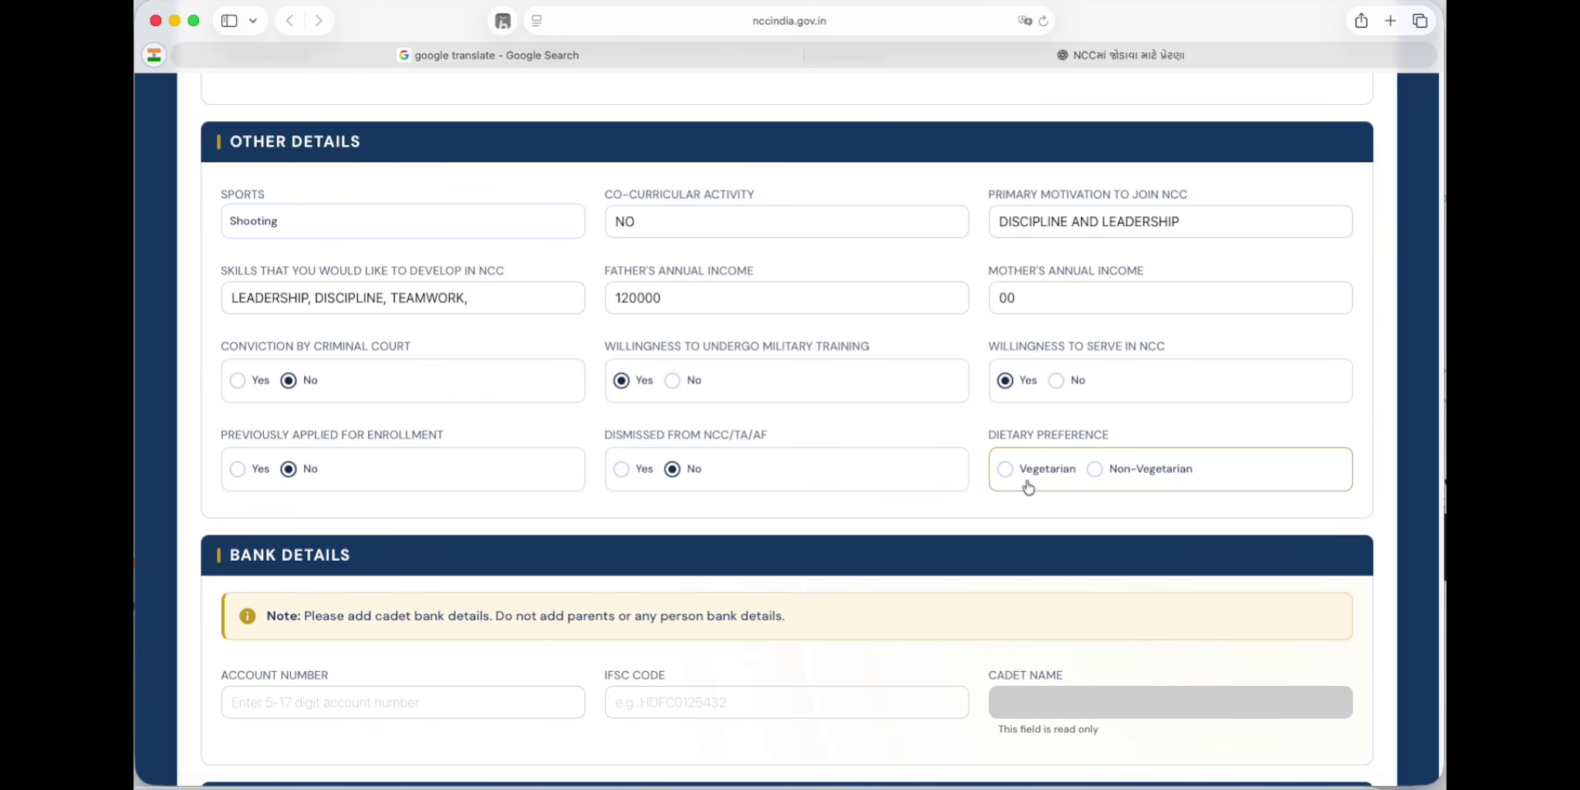
pyautogui.click(1004, 469)
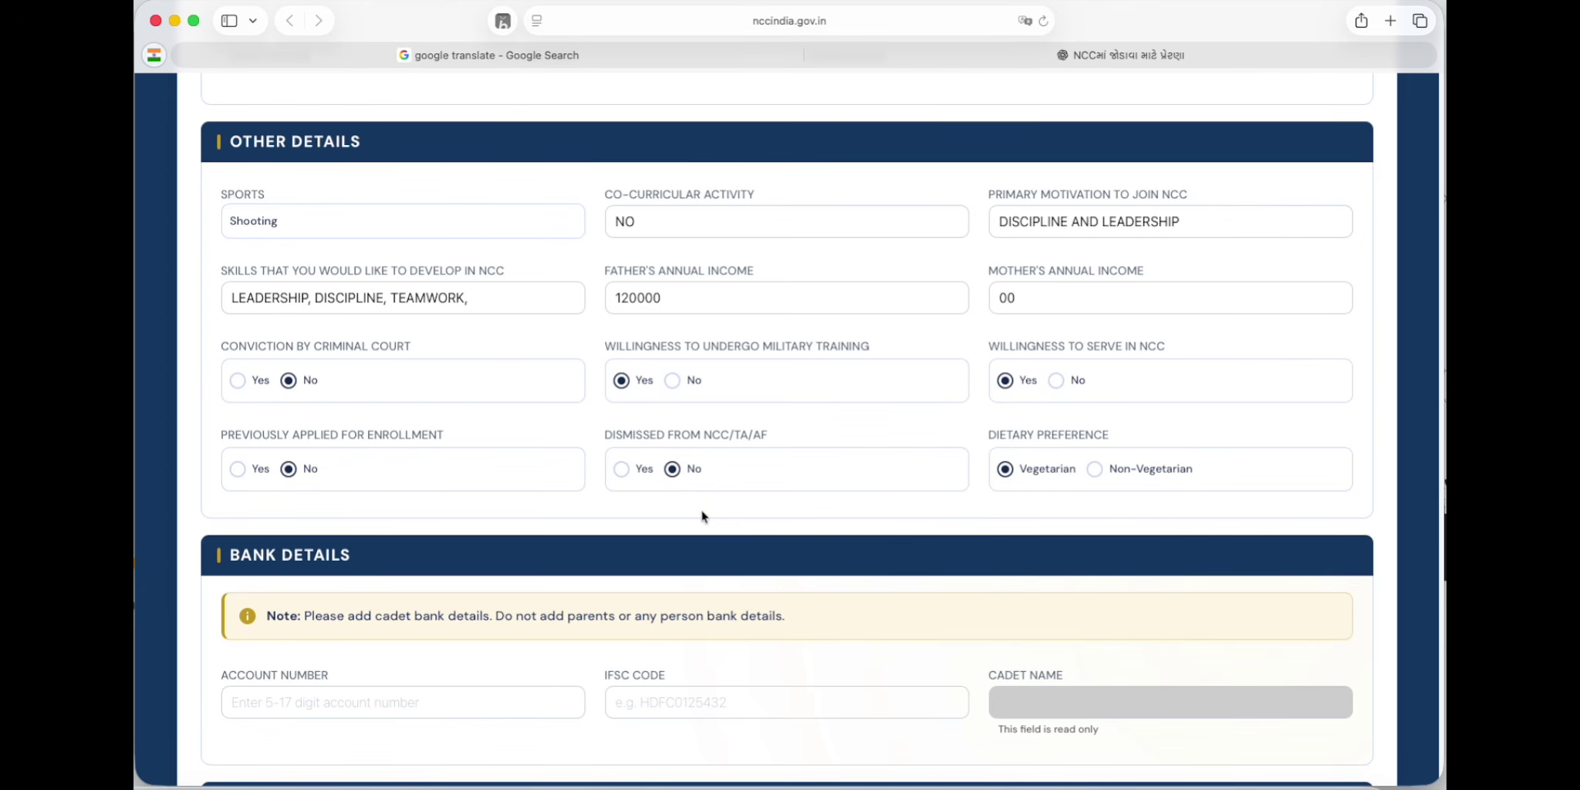
# Step: Enter the cadet's bank account number in Bank Details, correcting the mistyped digits
pyautogui.scroll(-2, 702, 516)
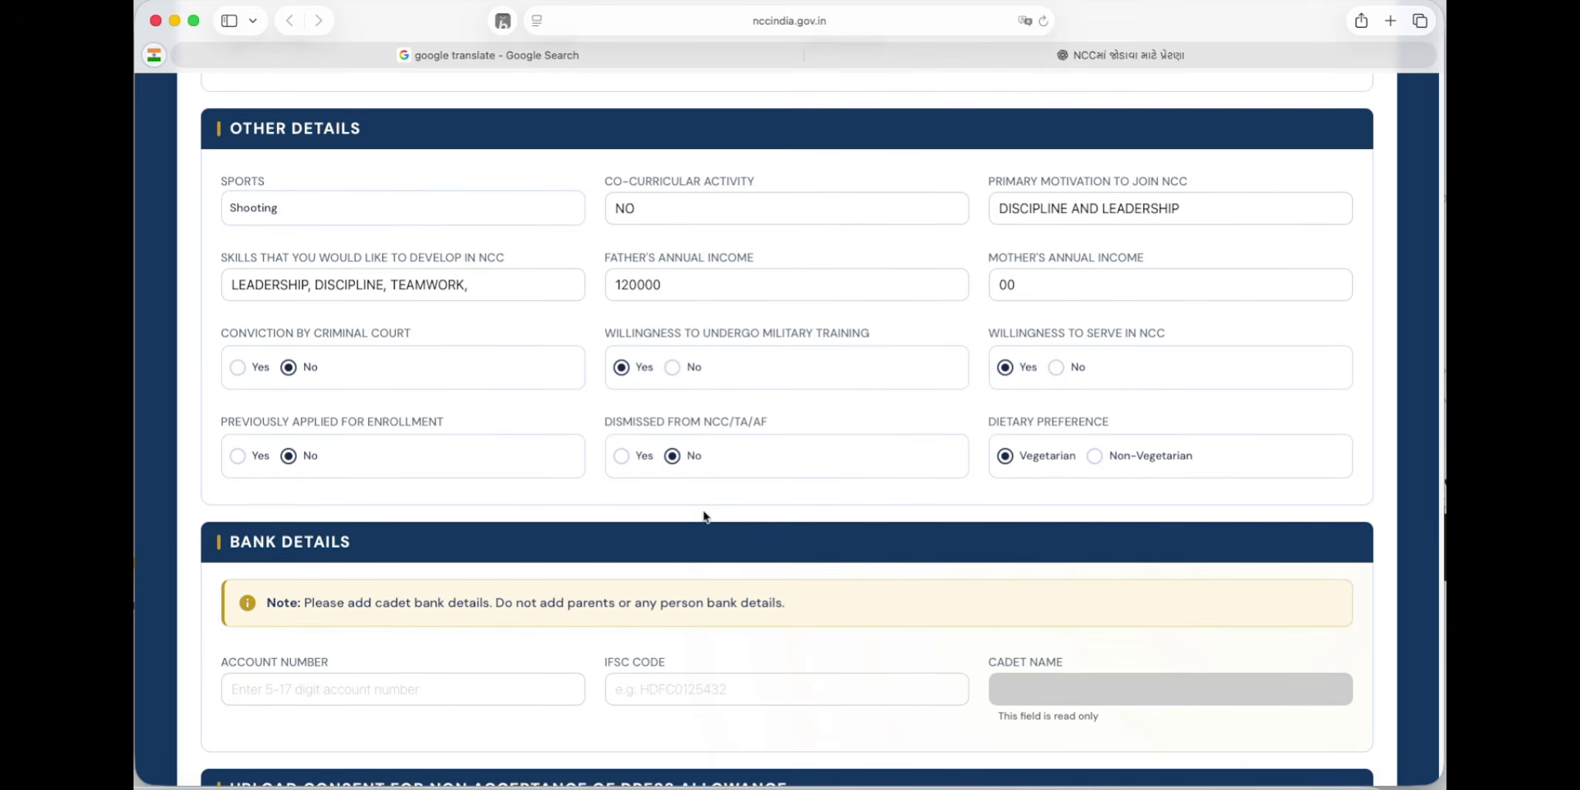
pyautogui.scroll(-7, 686, 531)
pyautogui.scroll(6, 632, 517)
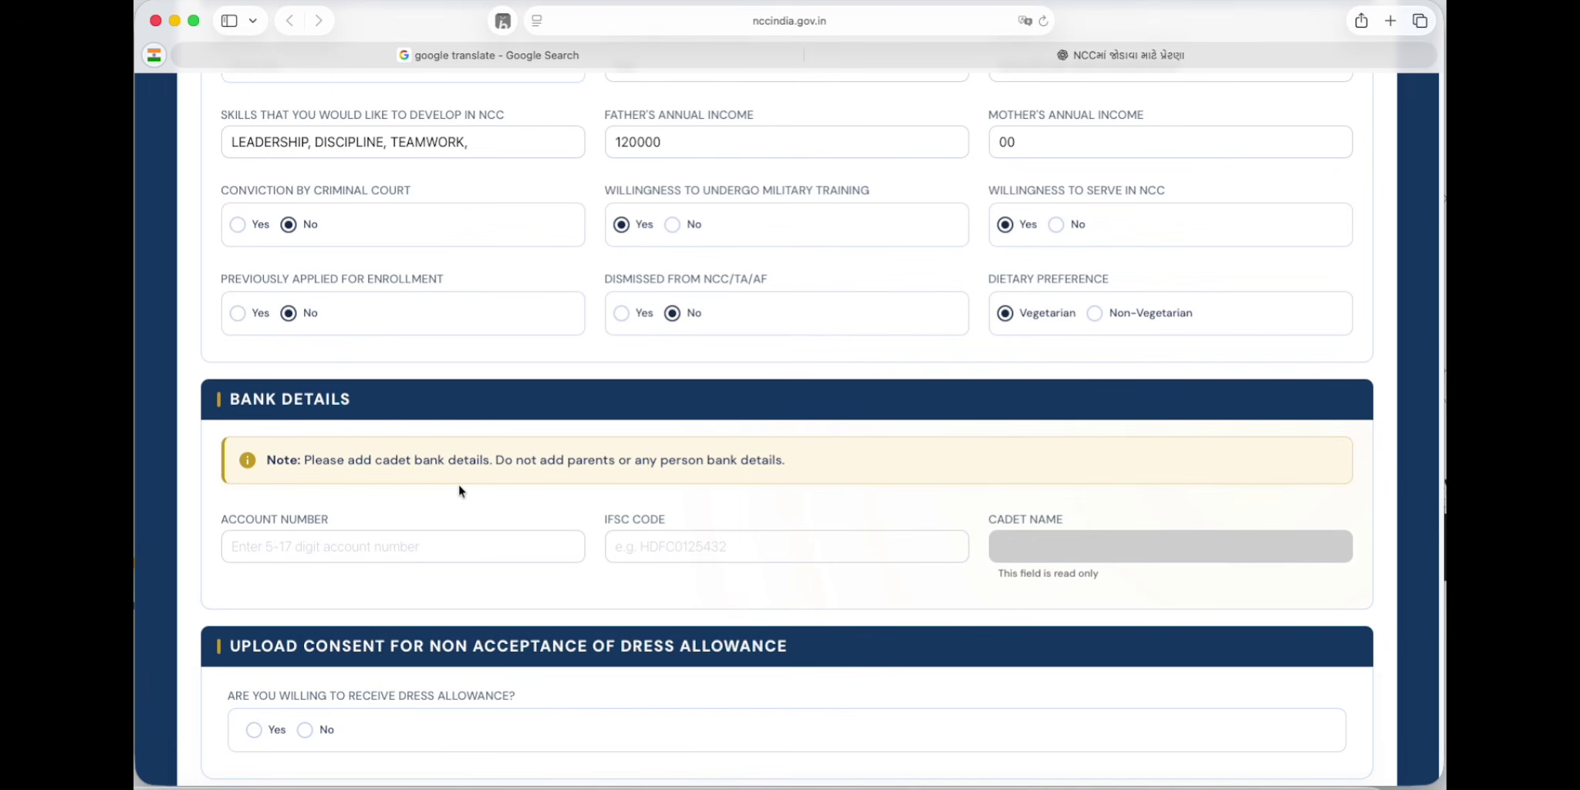
pyautogui.scroll(-3, 385, 463)
pyautogui.click(292, 422)
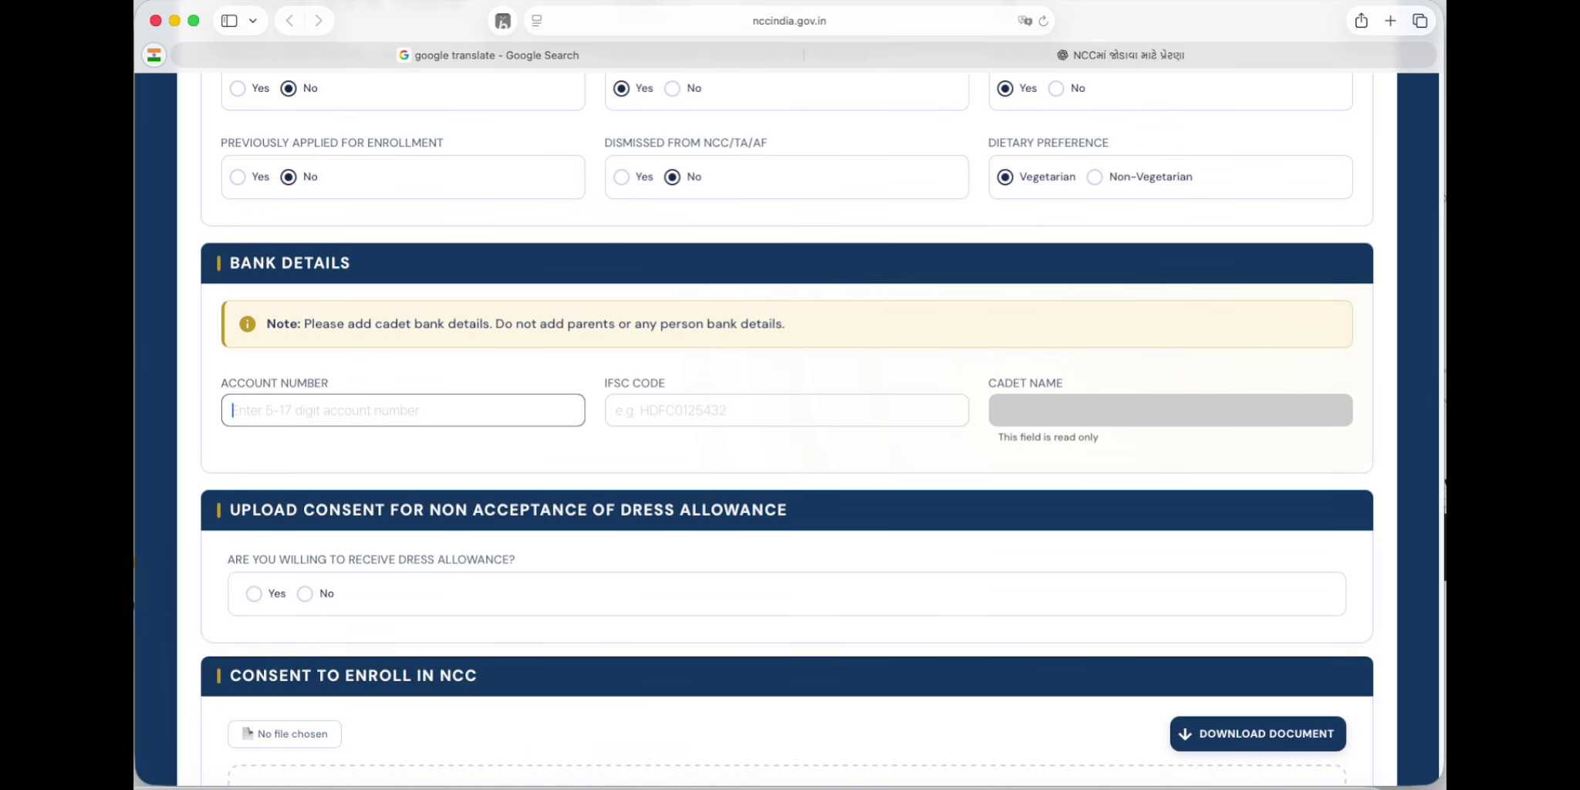
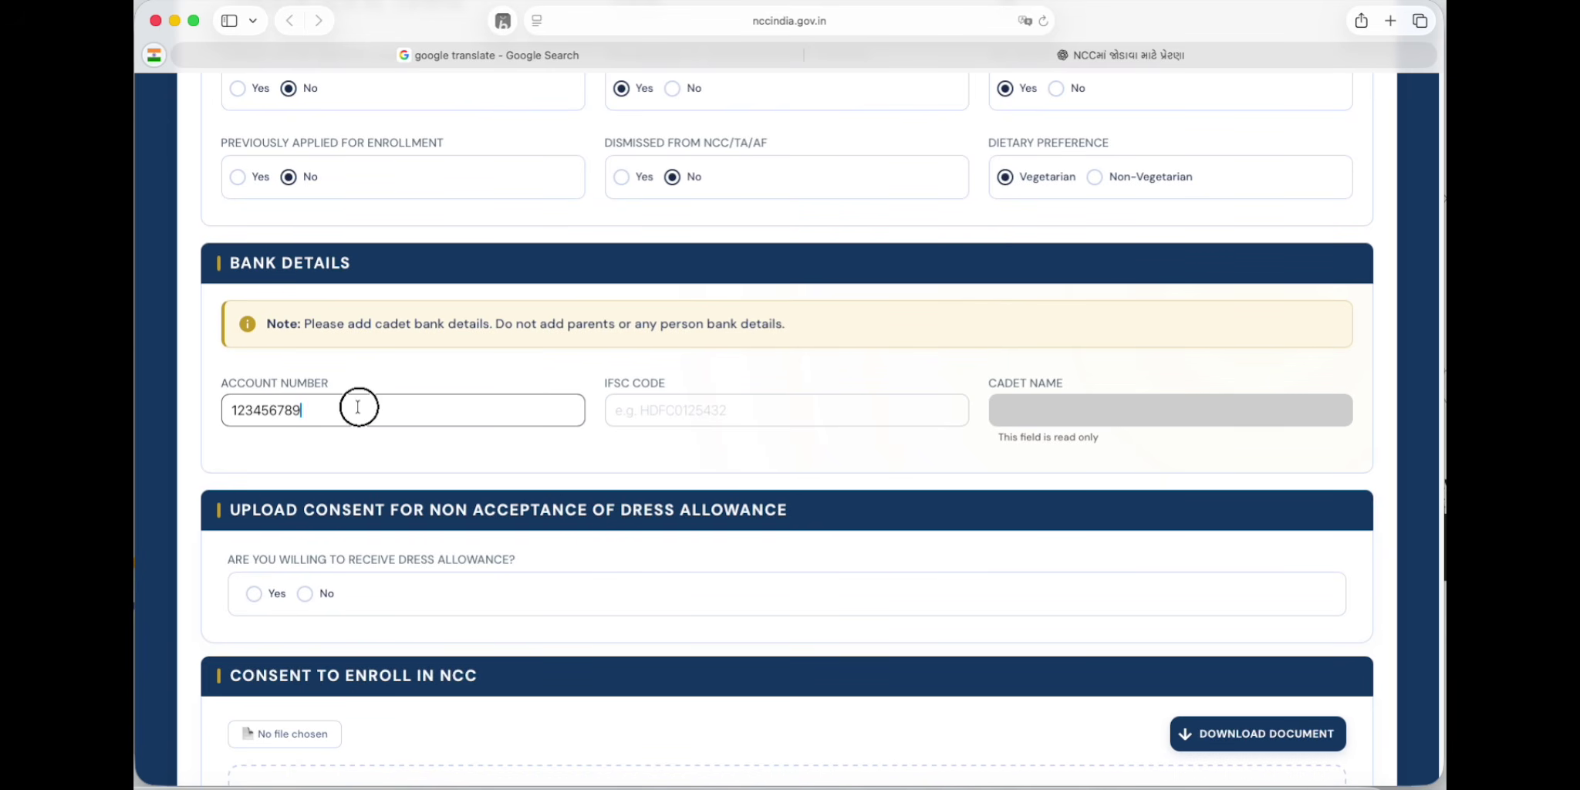
# Step: Accept the dress allowance and enter IFSC code SBIN006
pyautogui.click(666, 417)
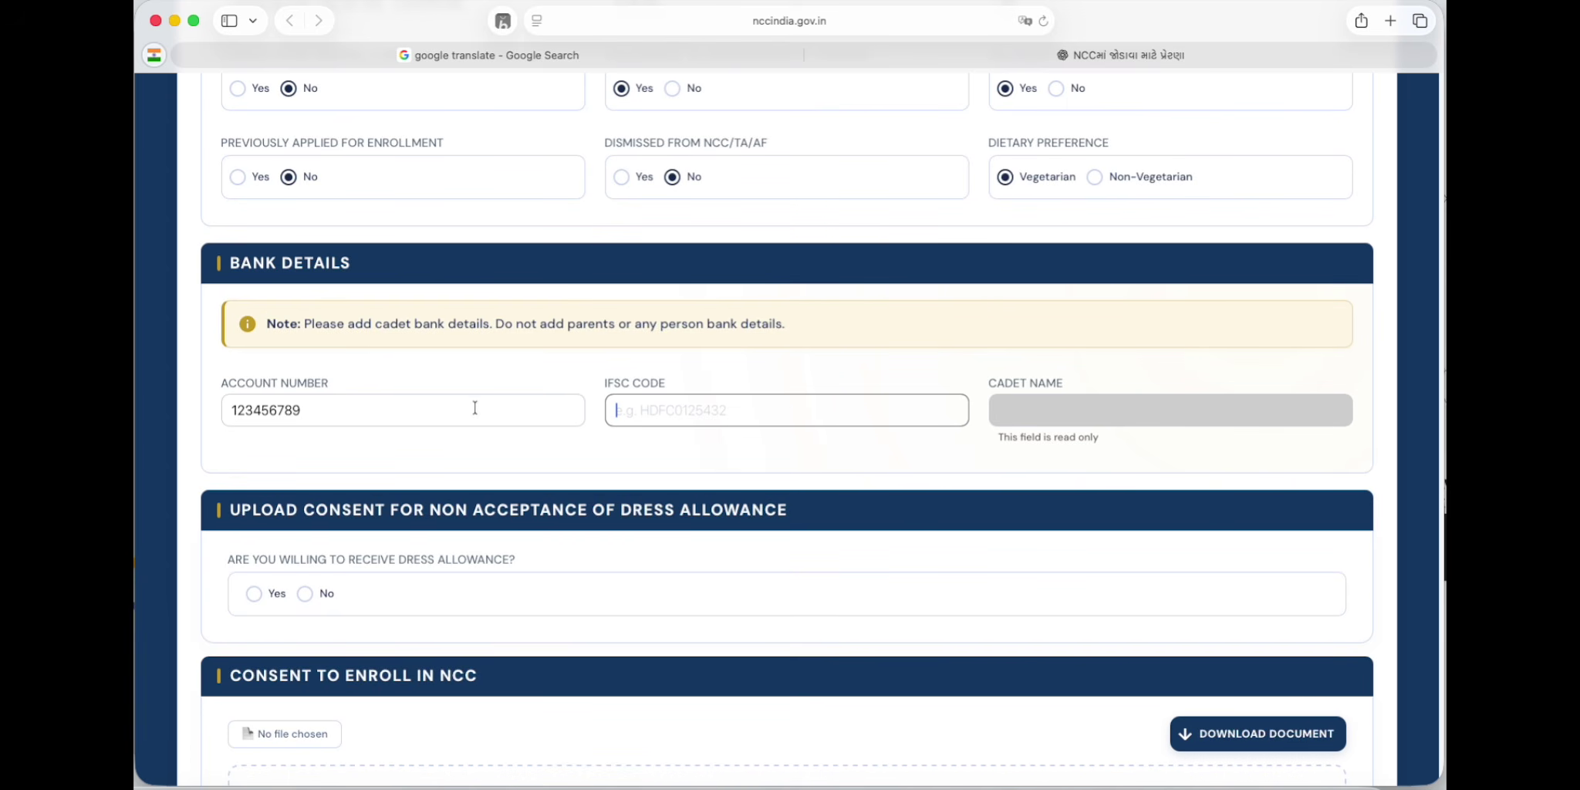
pyautogui.click(253, 602)
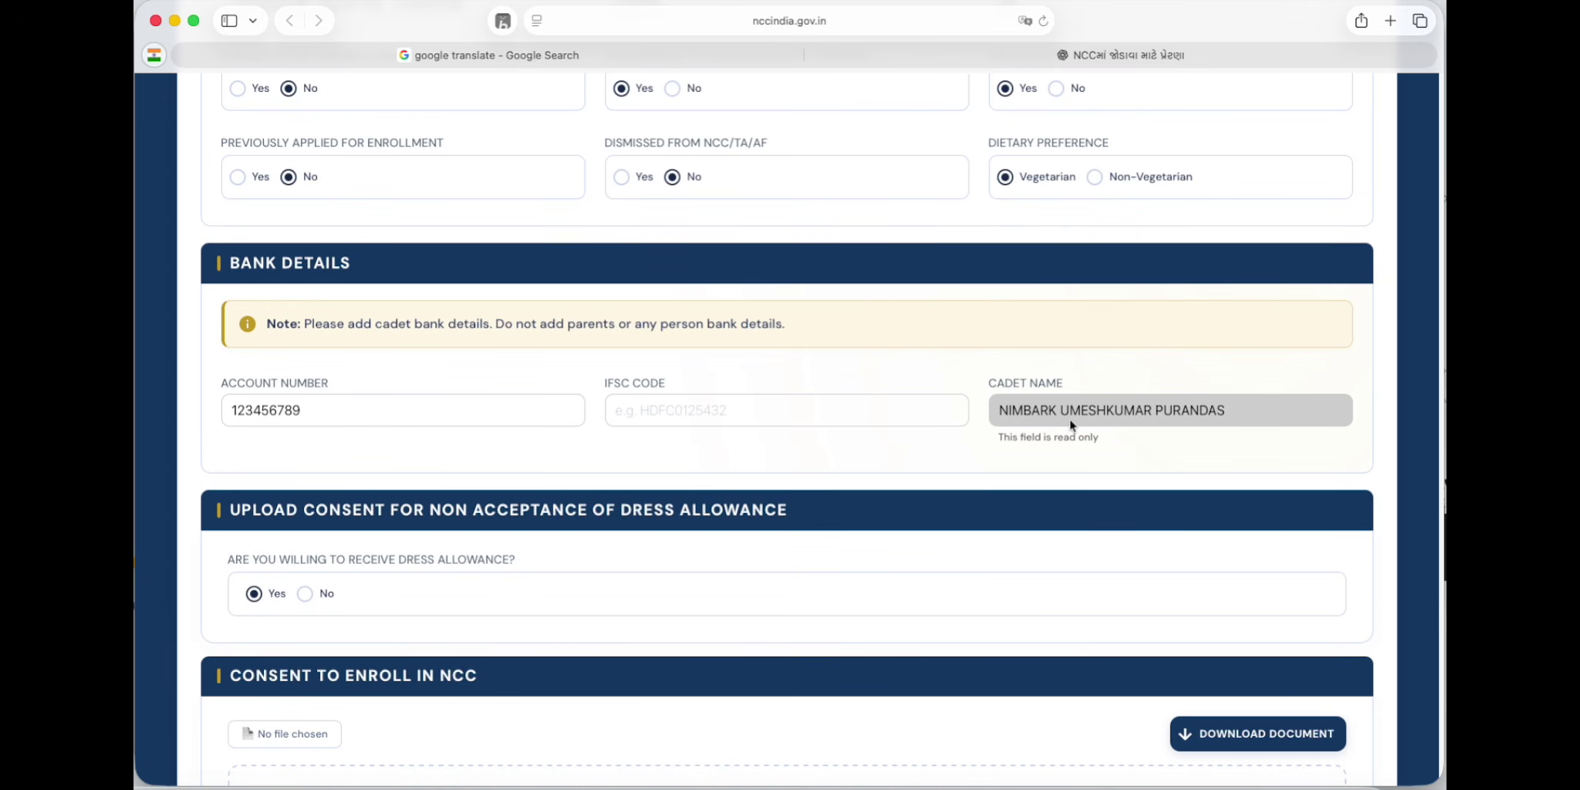
pyautogui.click(799, 409)
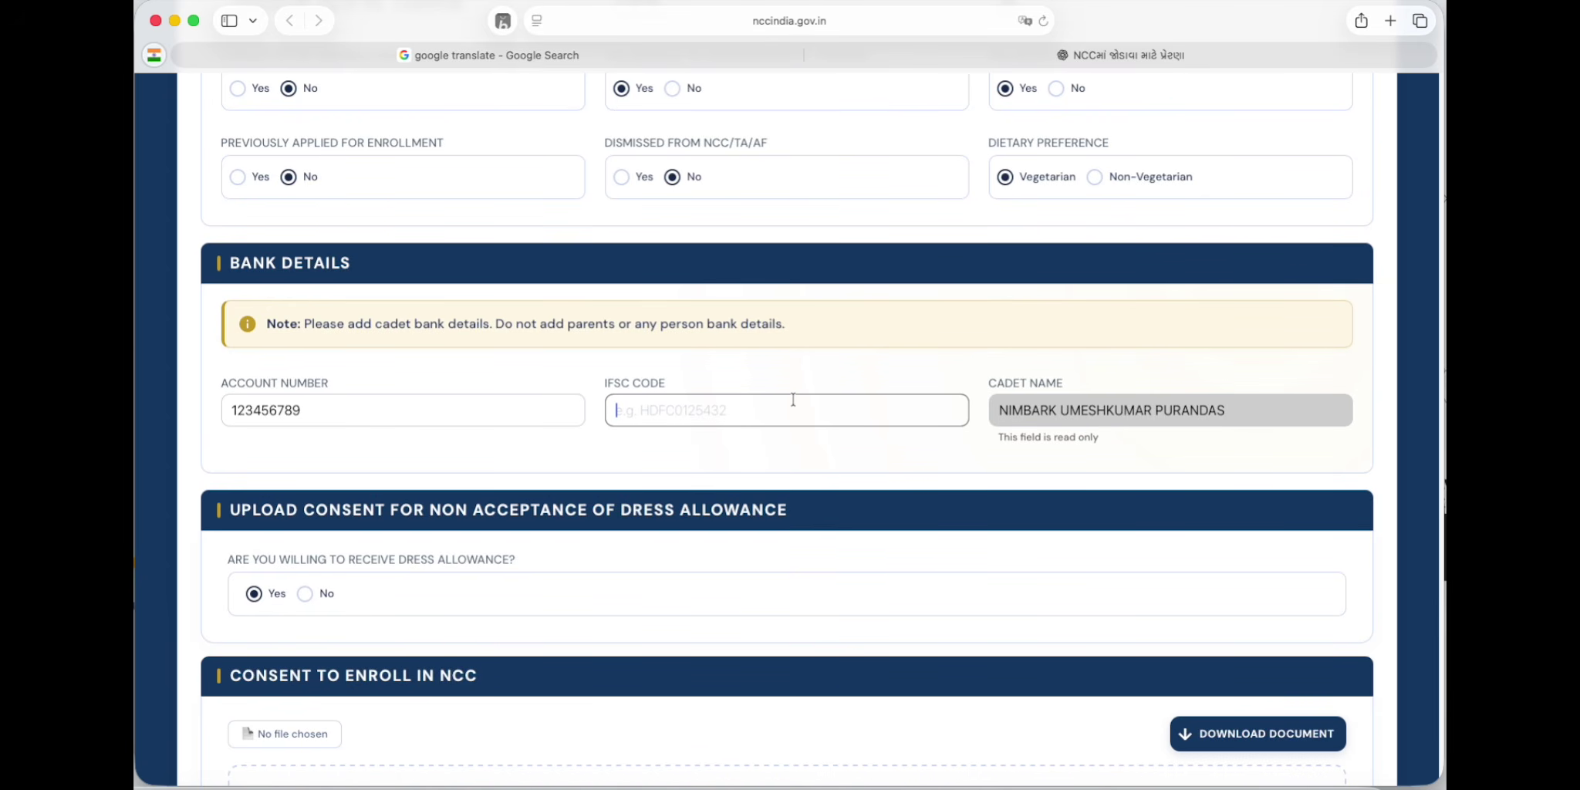
pyautogui.write('SBIN006')
pyautogui.scroll(-5, 792, 400)
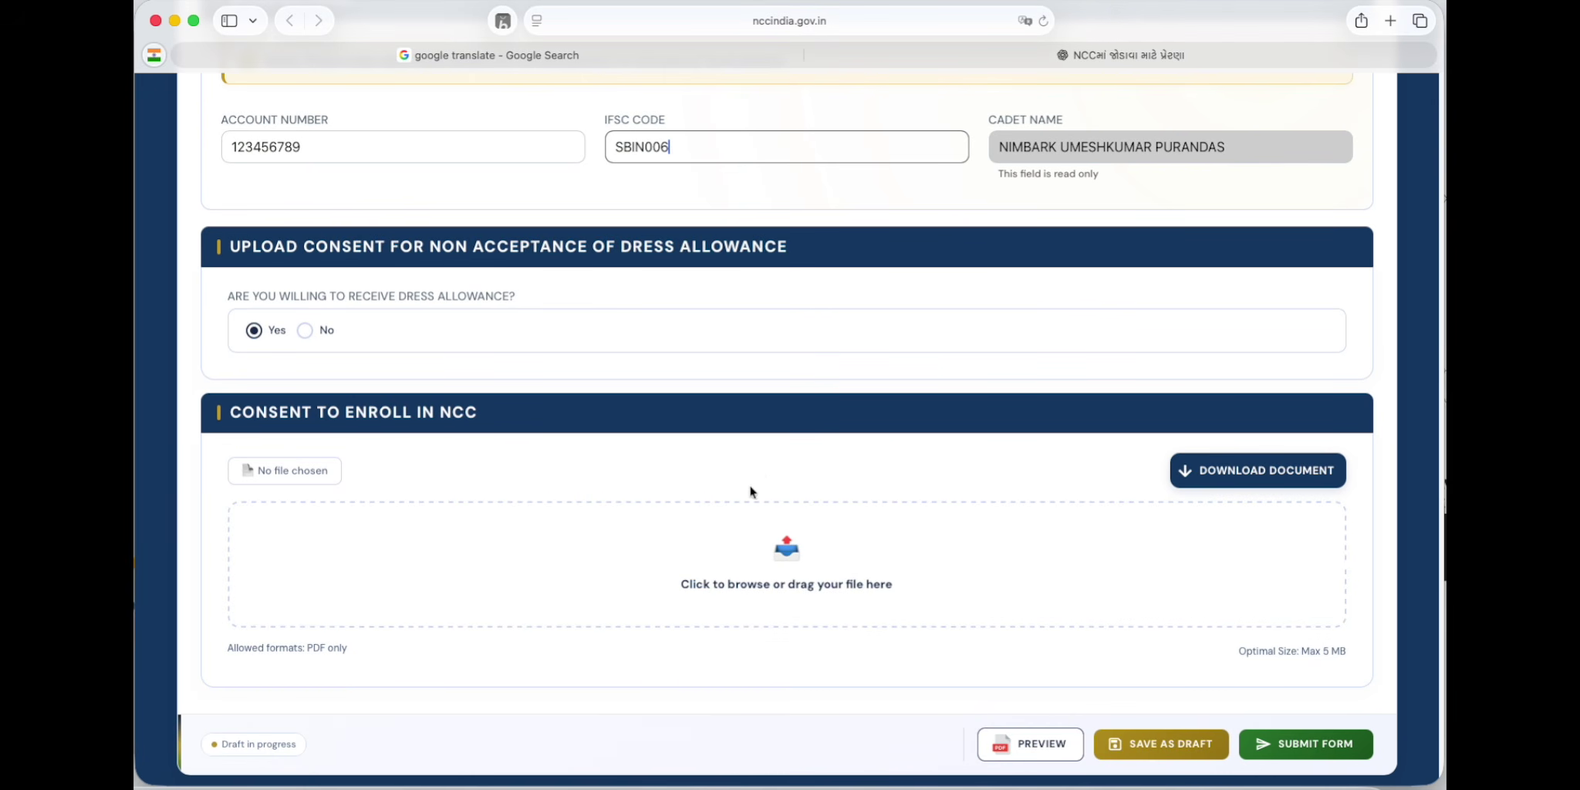
# Step: Upload the PDF document from the Desktop as the Consent to Enroll in NCC file
pyautogui.click(775, 549)
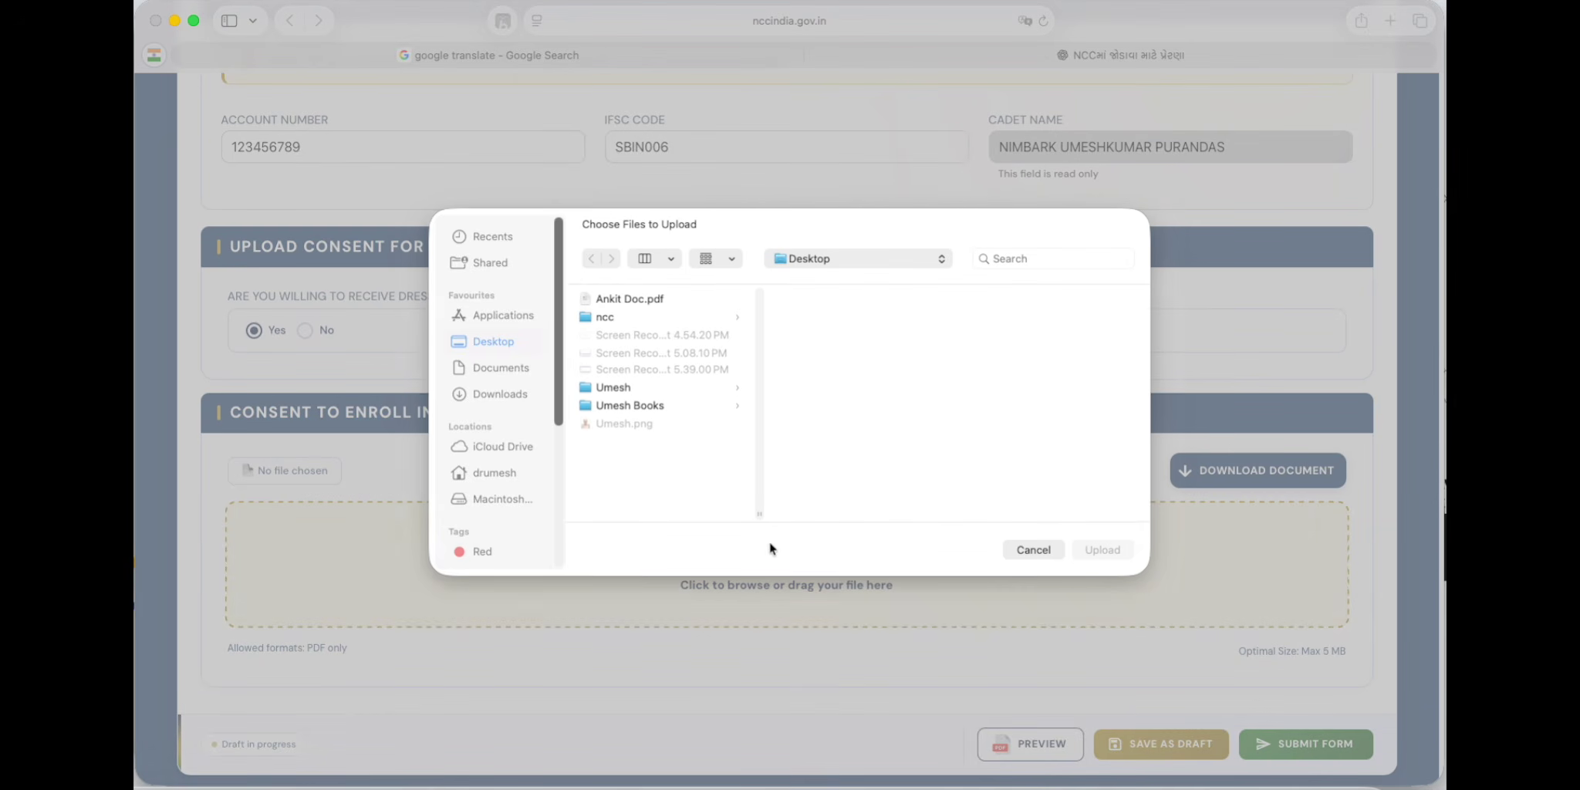
pyautogui.click(501, 394)
pyautogui.click(493, 341)
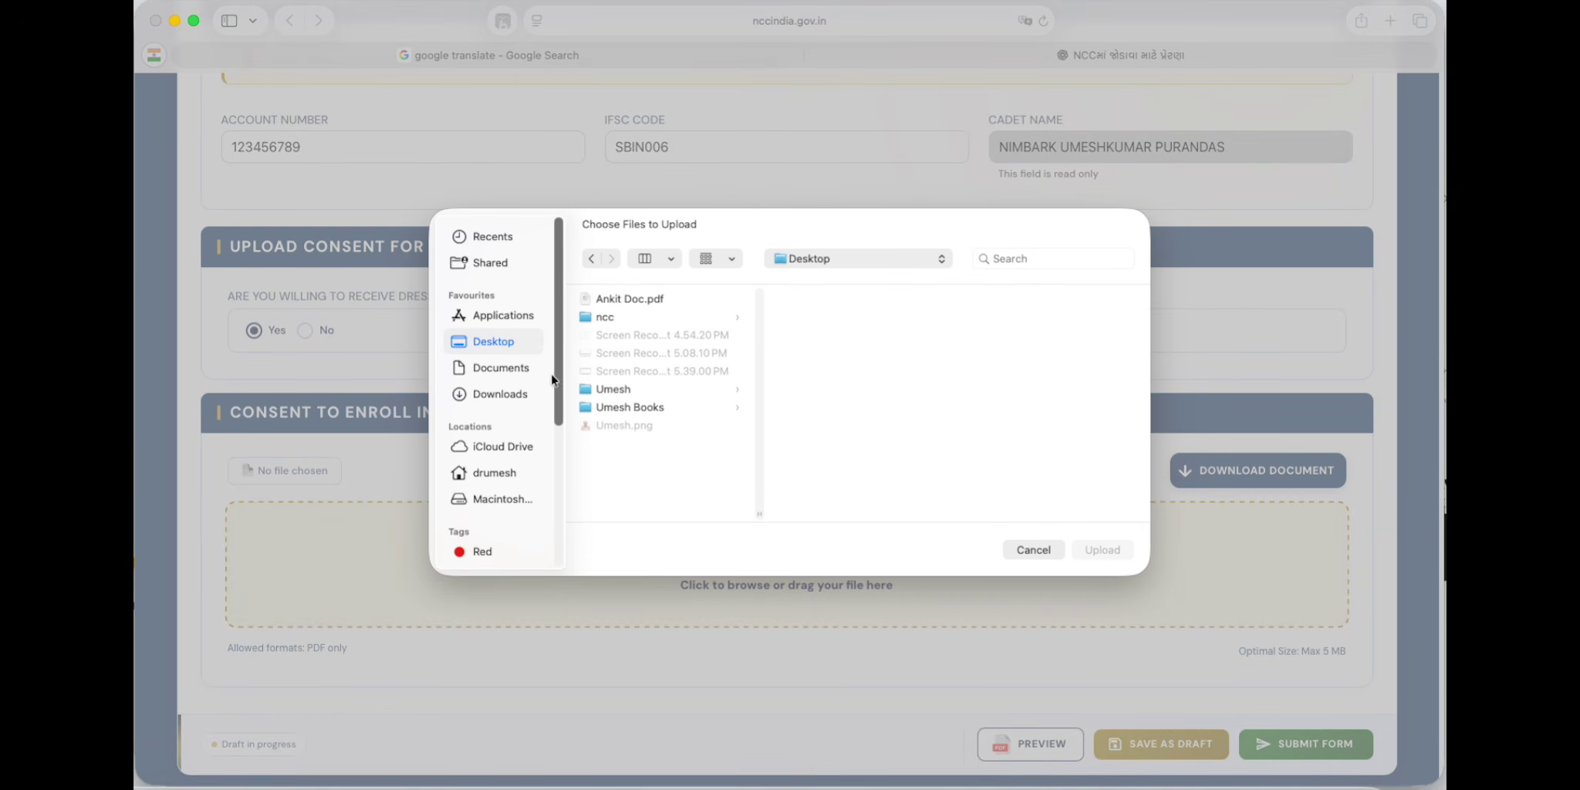
pyautogui.click(615, 302)
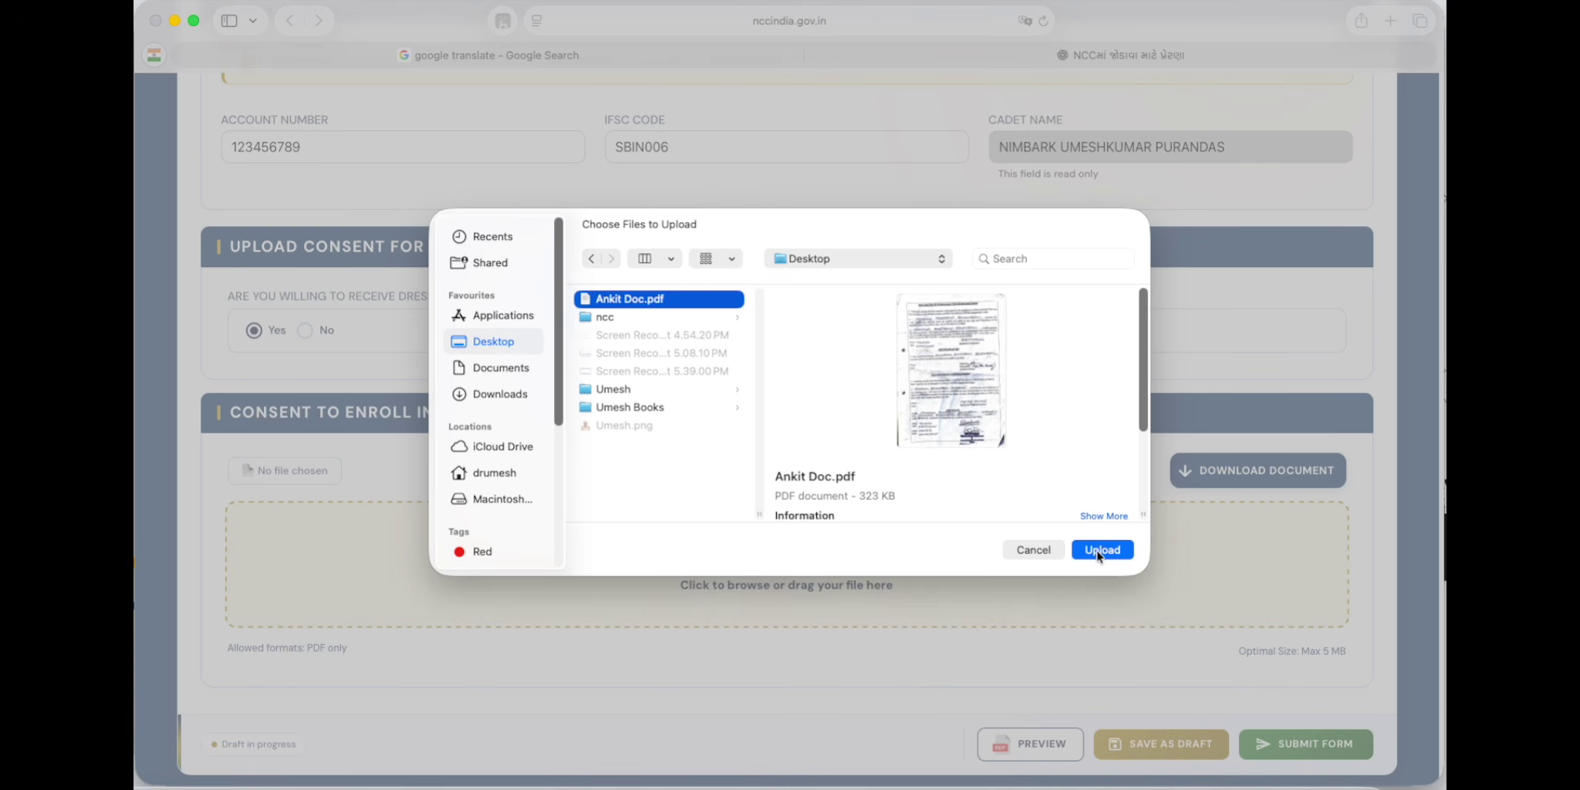
pyautogui.click(1101, 550)
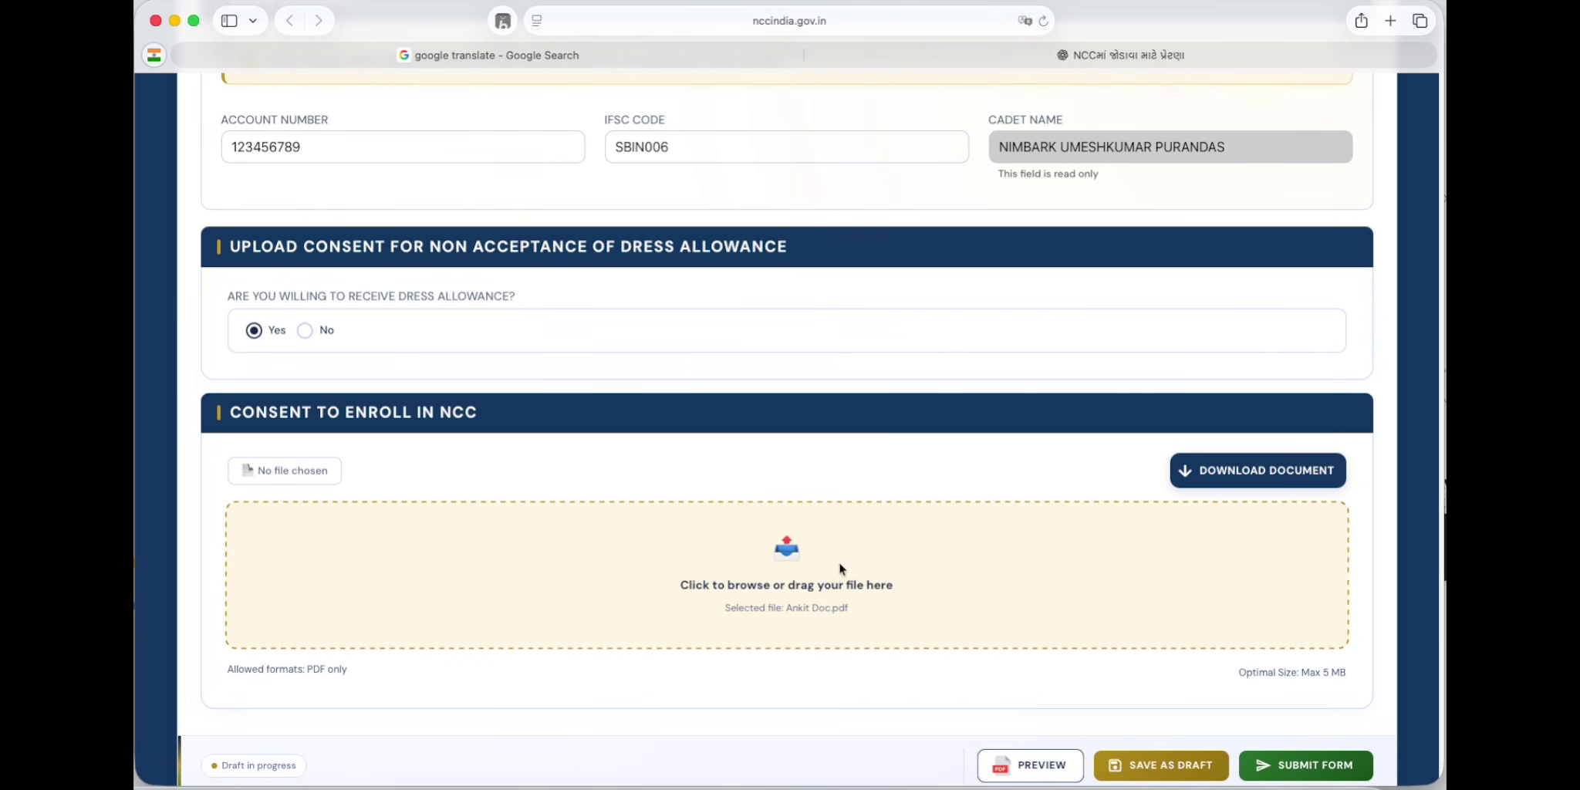
pyautogui.scroll(-2, 856, 567)
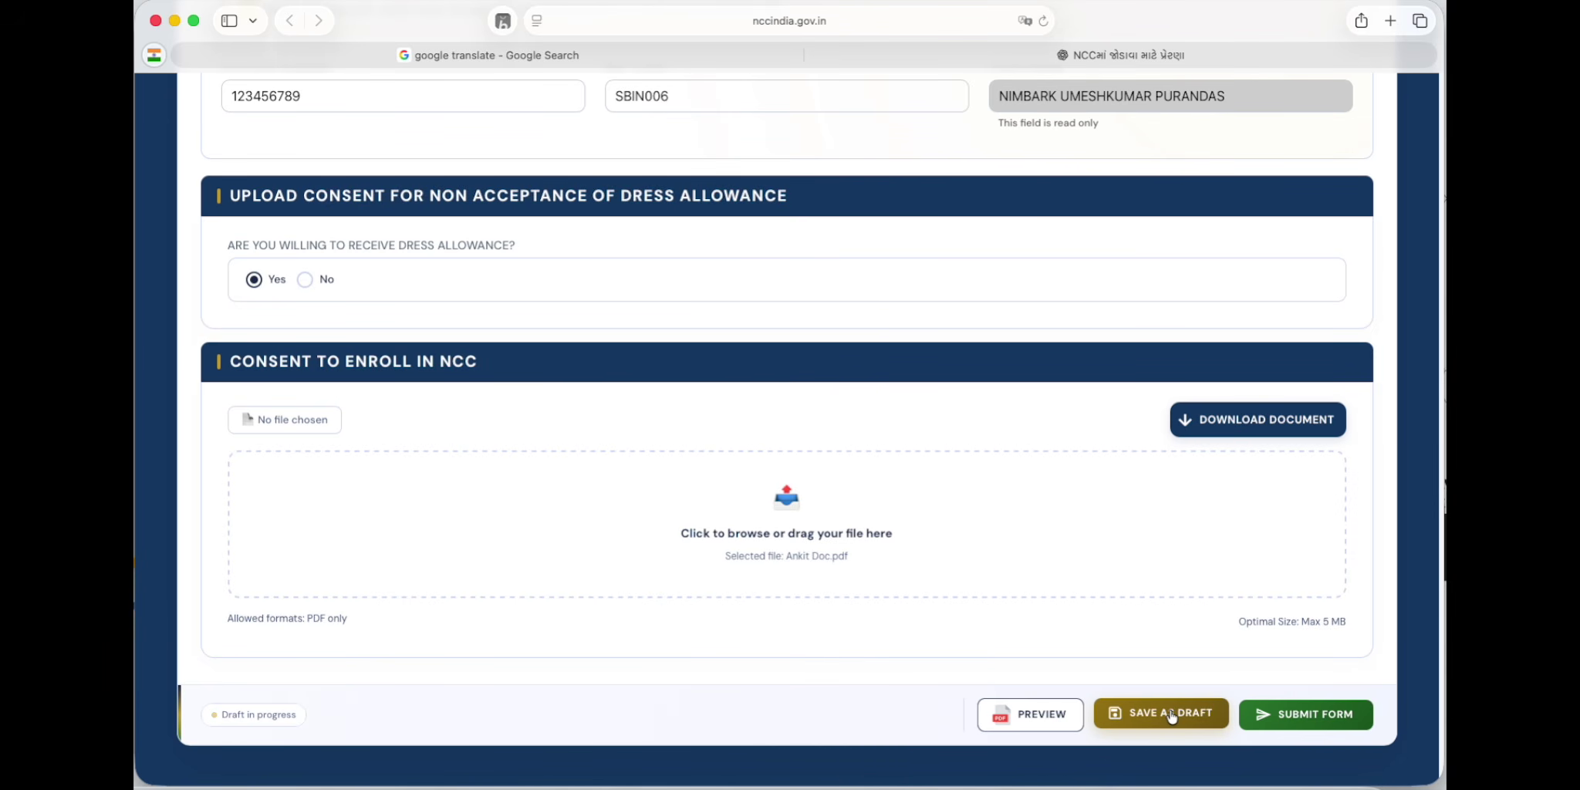
# Step: Save the enrollment form as a draft, confirming with YES
pyautogui.click(1170, 714)
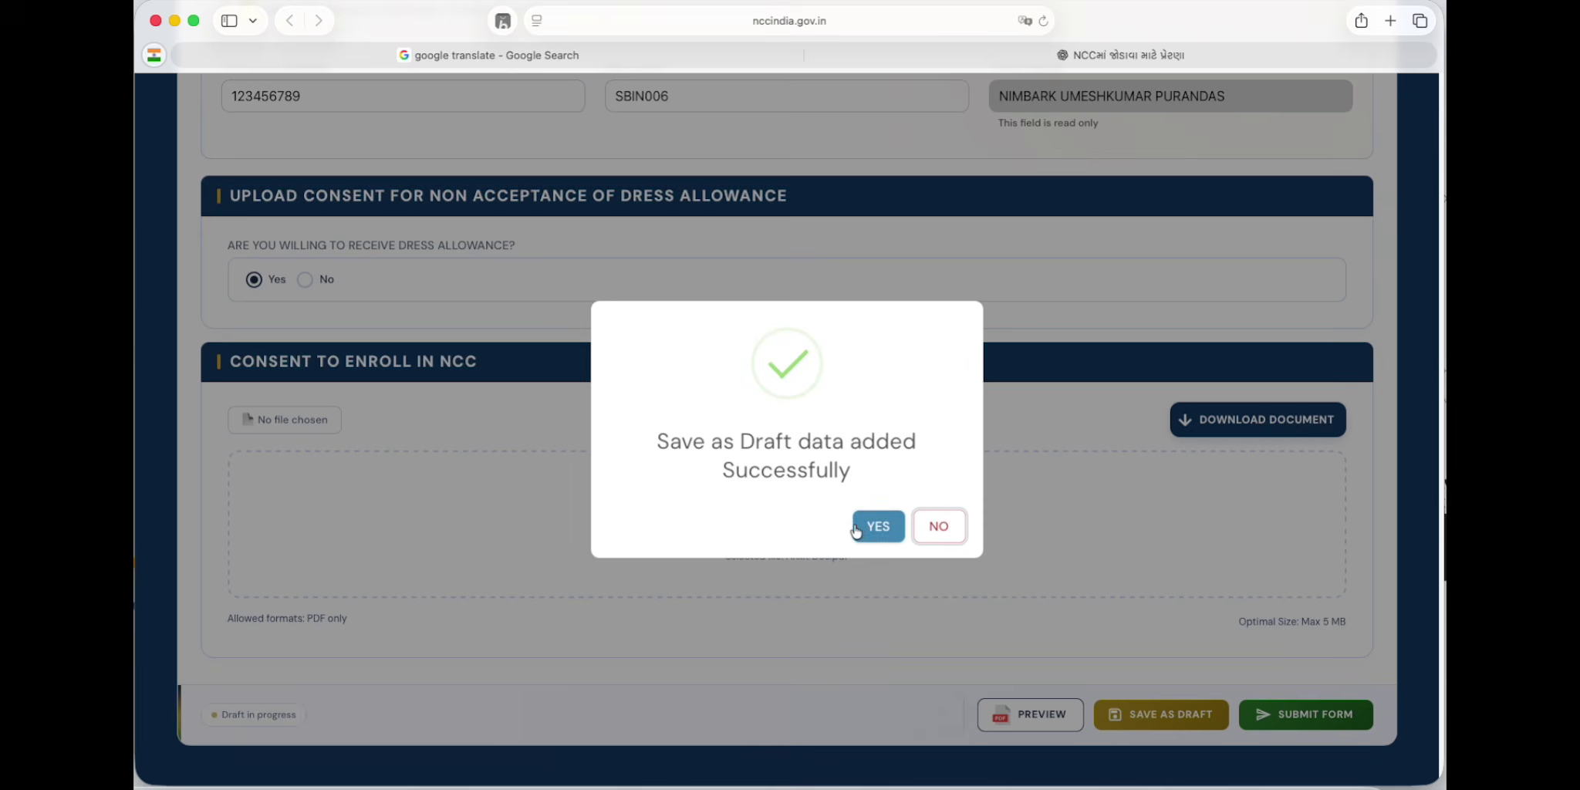
pyautogui.click(872, 527)
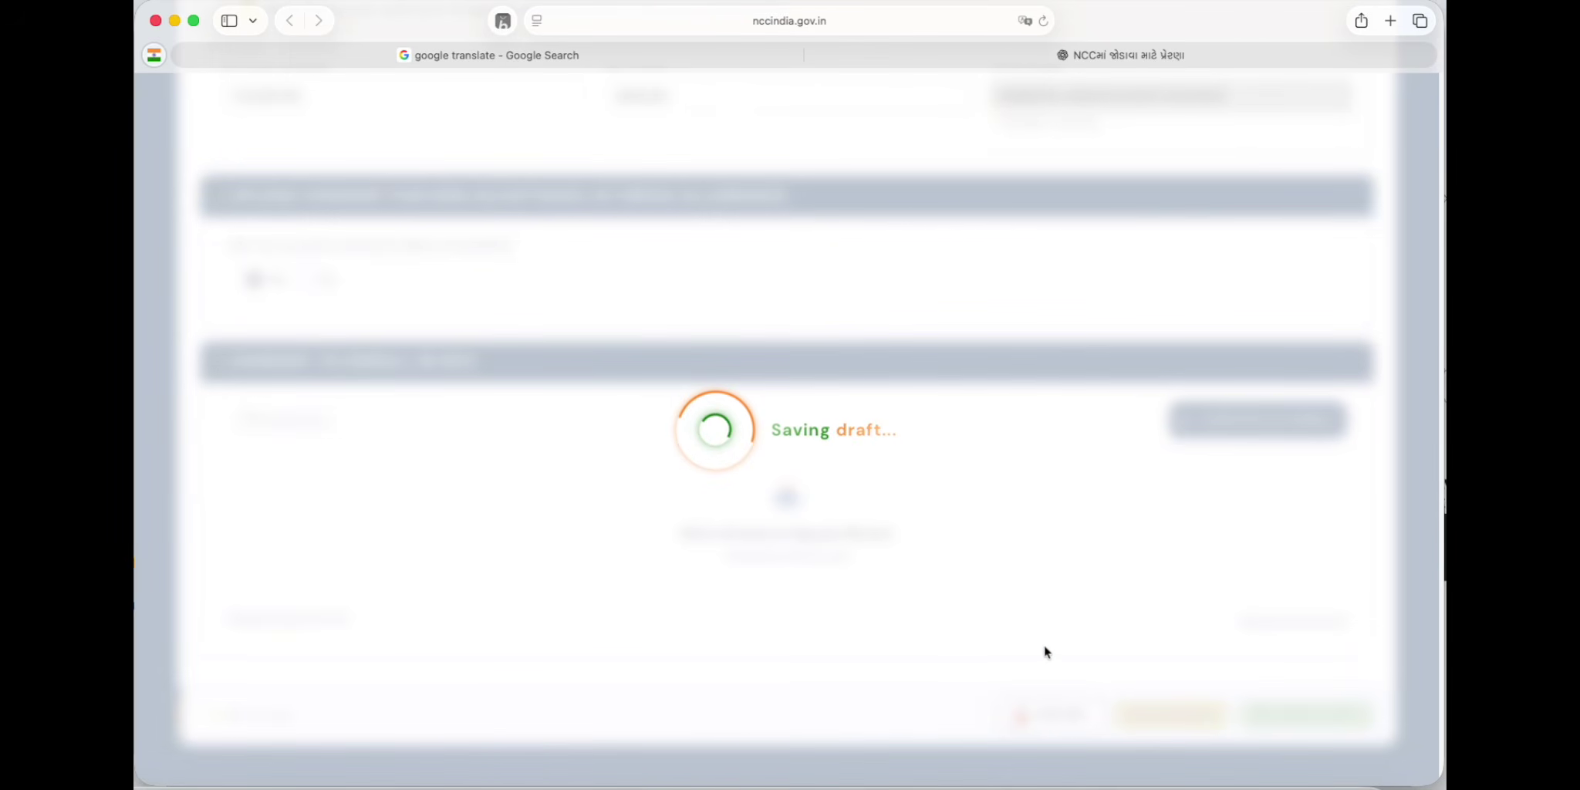